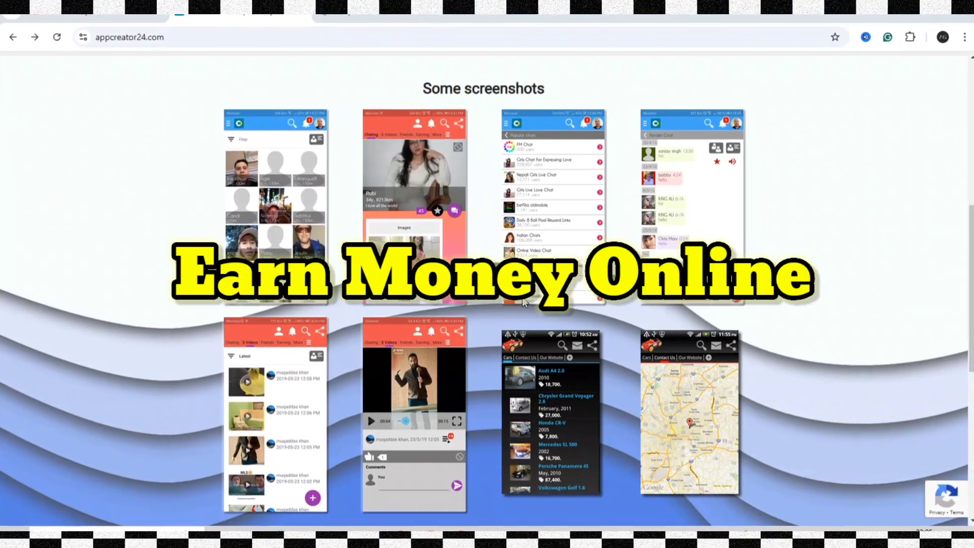
Sign up for an AppCreator24 account, keeping United States as the country.
scroll(496, 299, "up", 8)
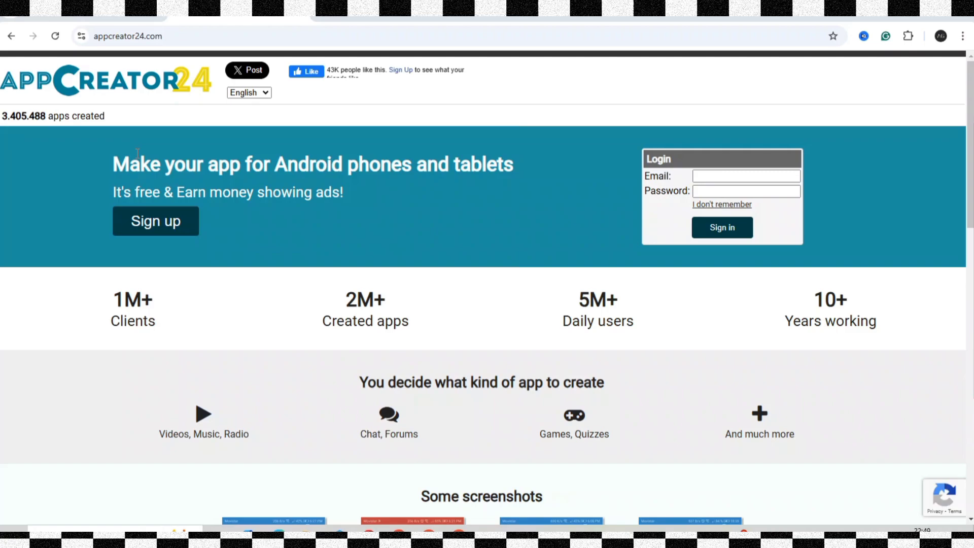
left_click(158, 223)
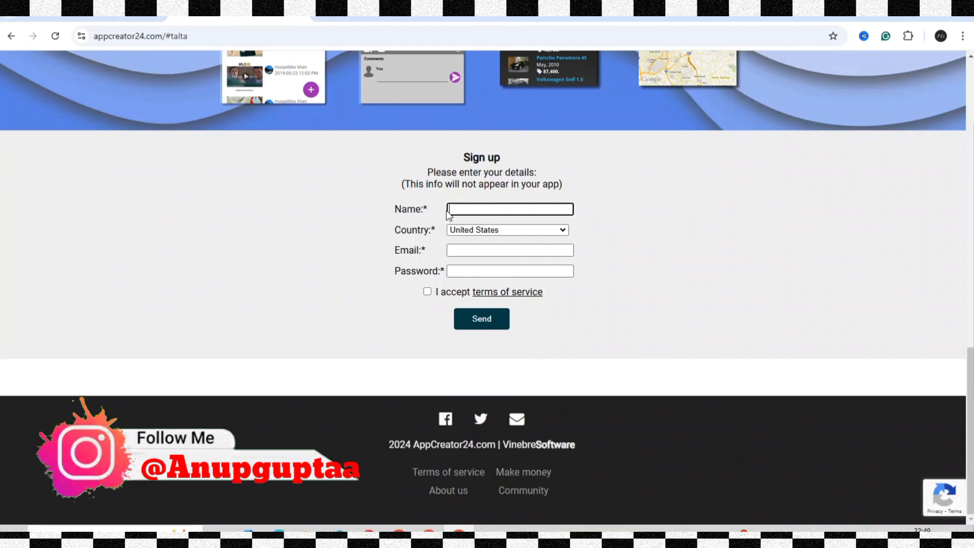
left_click(476, 230)
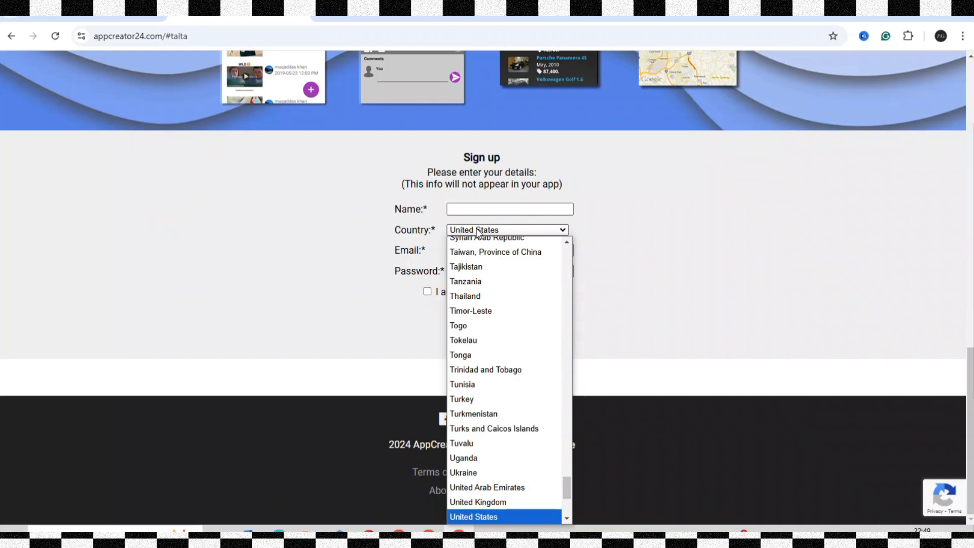
left_click(476, 231)
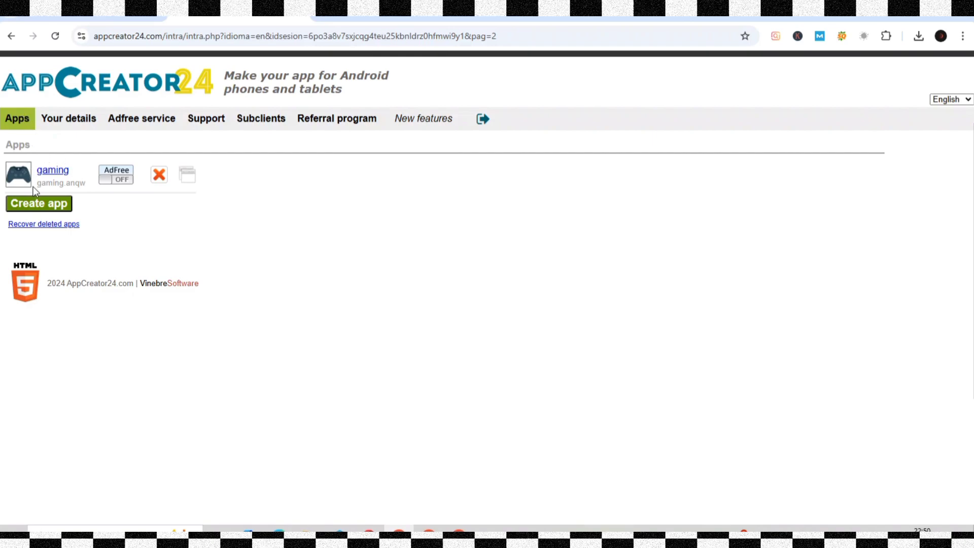
Start a new app and enter GAMERS as the app name.
left_click(33, 205)
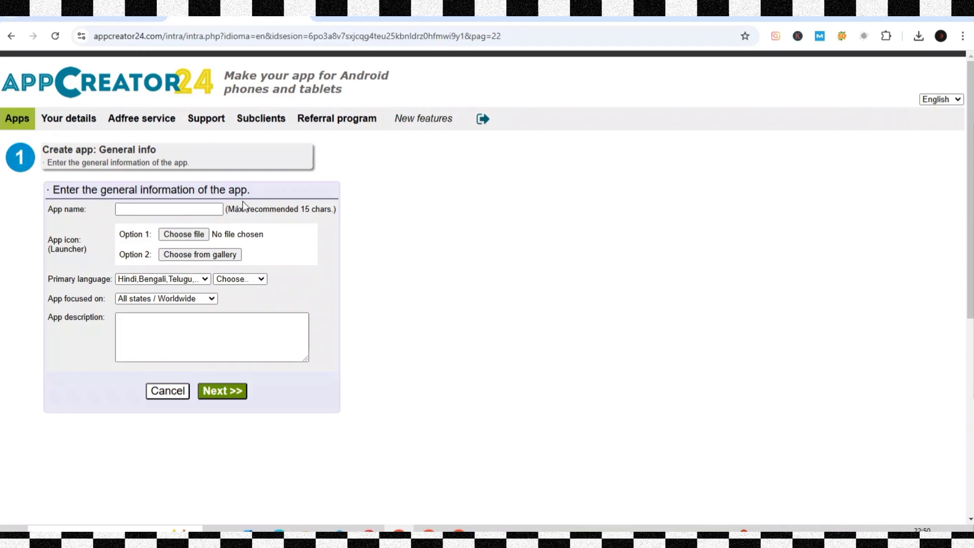
left_click(170, 209)
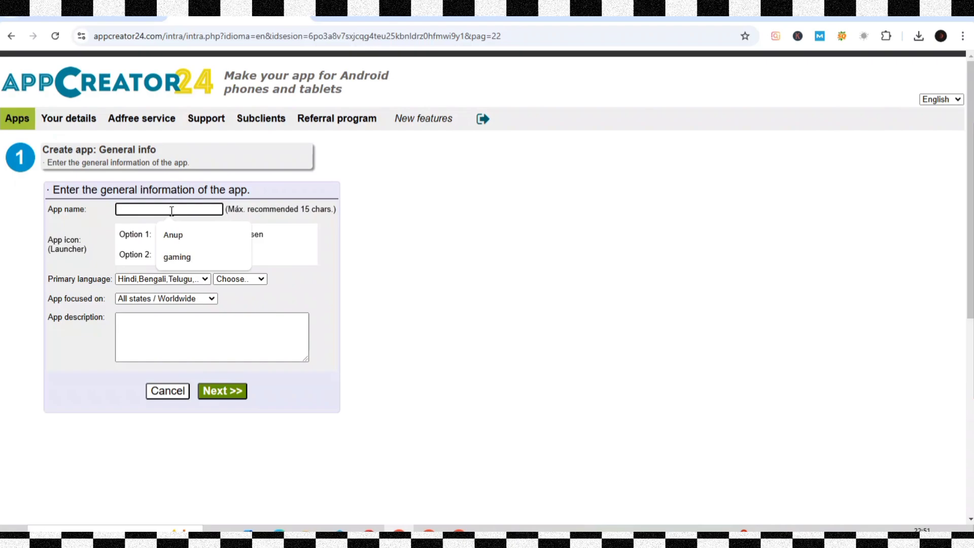
type("GAM")
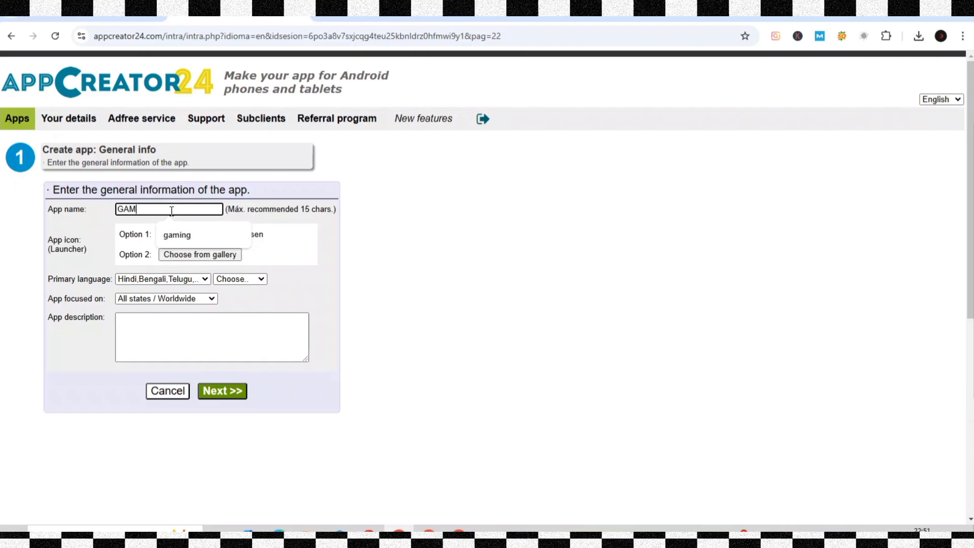
type("ERS")
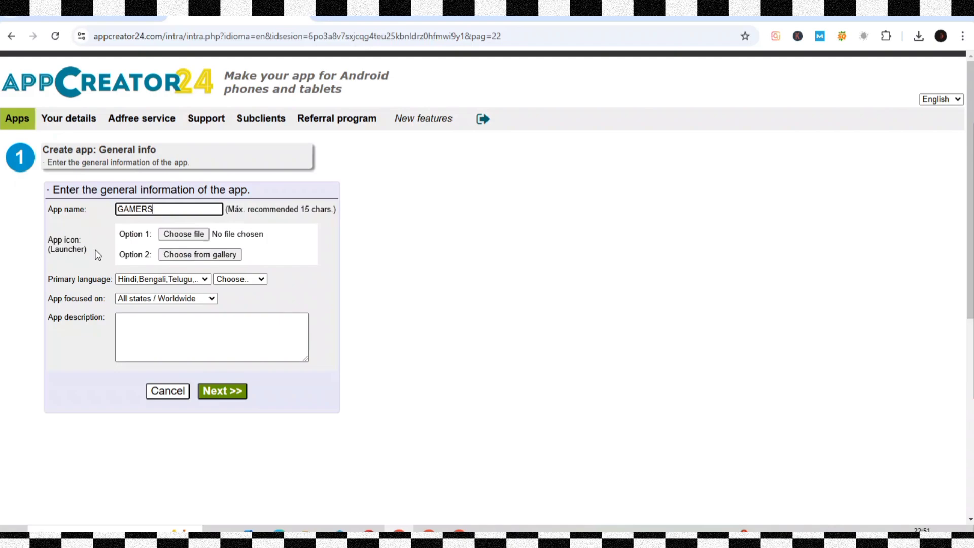
Set the app icon to the gamepad image from the gallery.
left_click(186, 256)
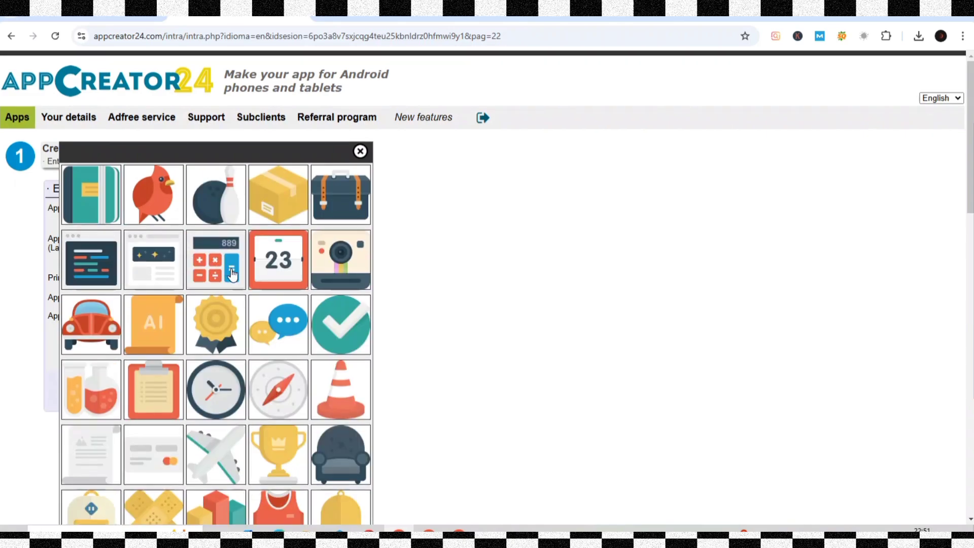
scroll(230, 273, "down", 3)
scroll(231, 273, "down", 3)
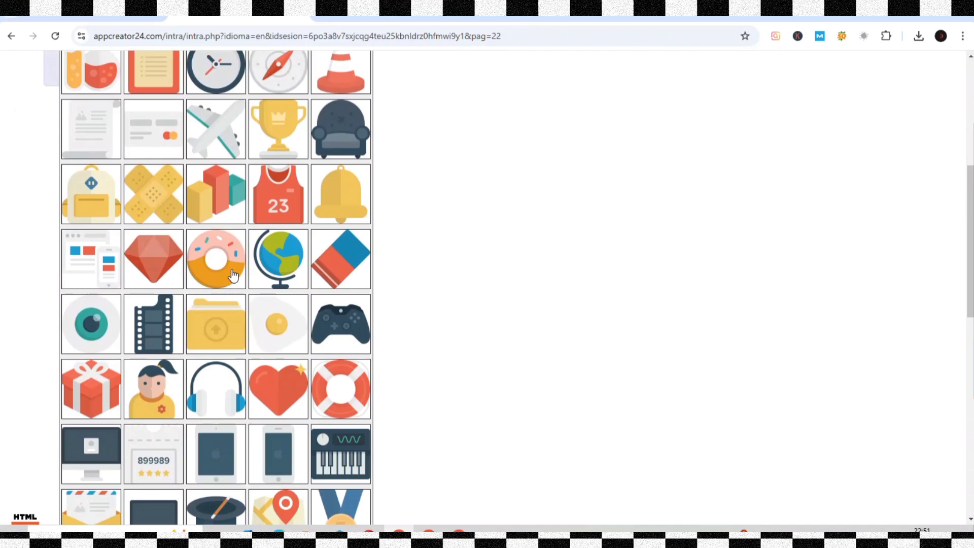
scroll(233, 275, "down", 1)
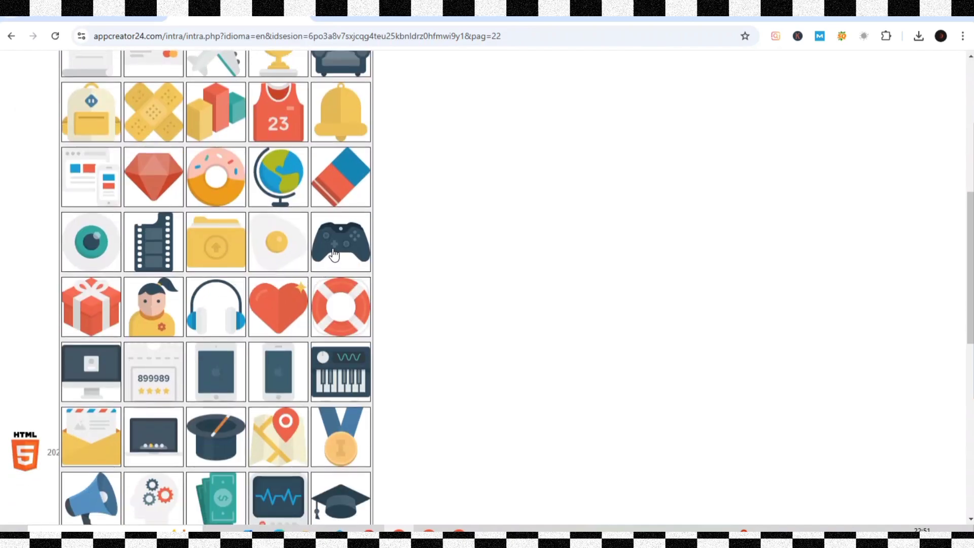
left_click(332, 250)
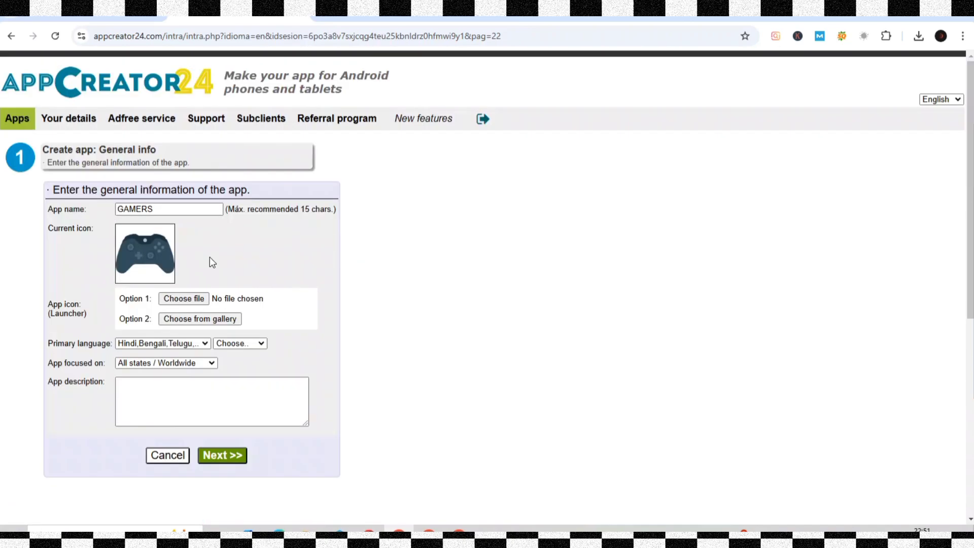
Add English as a second primary language for the app.
scroll(218, 247, "down", 1)
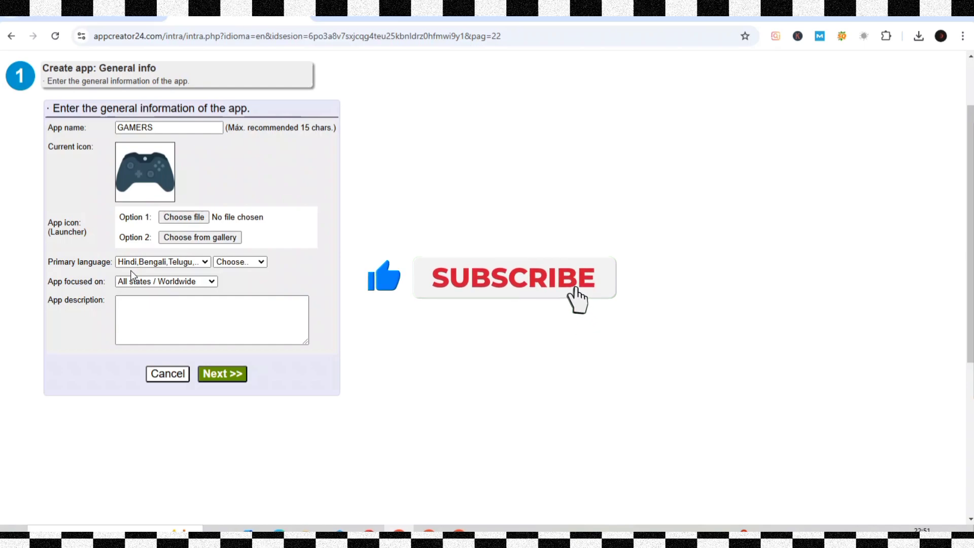
left_click(240, 262)
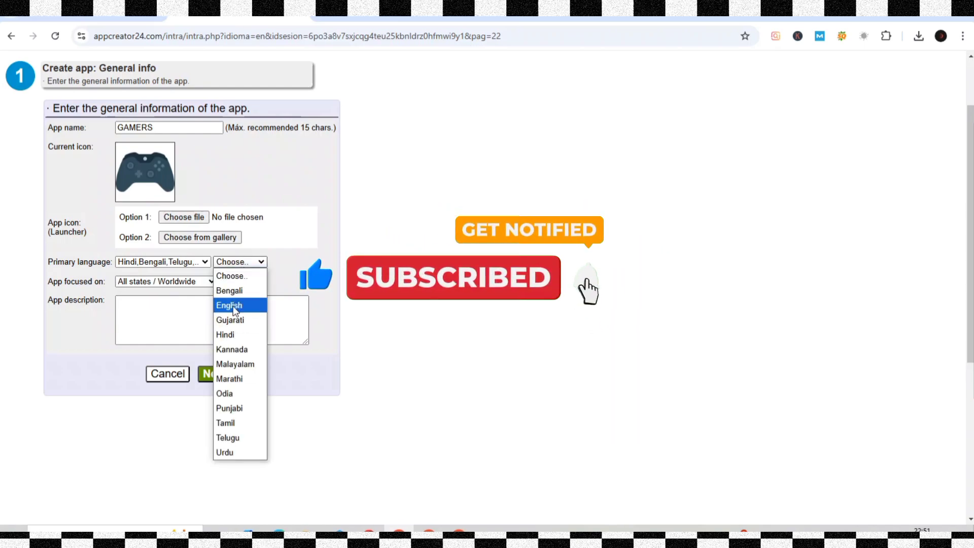
left_click(230, 304)
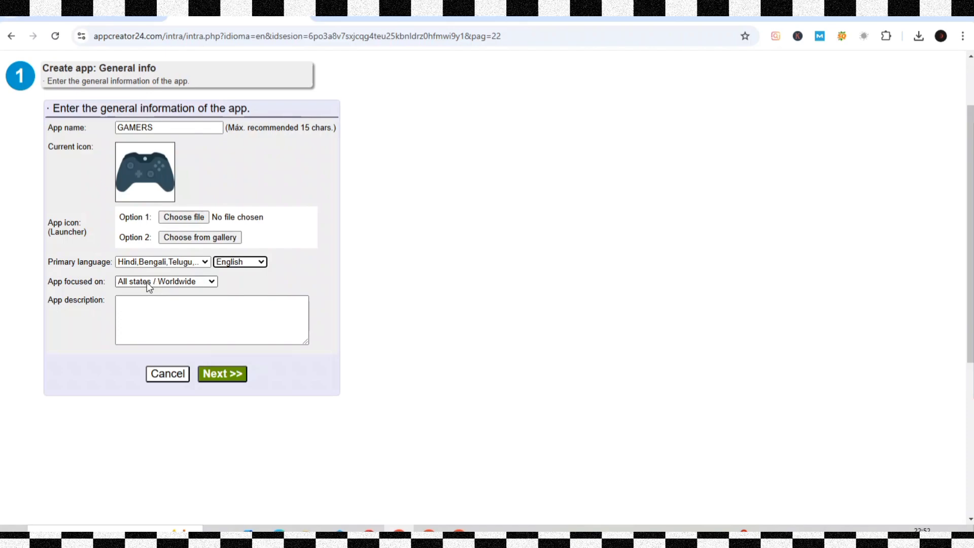
left_click(146, 317)
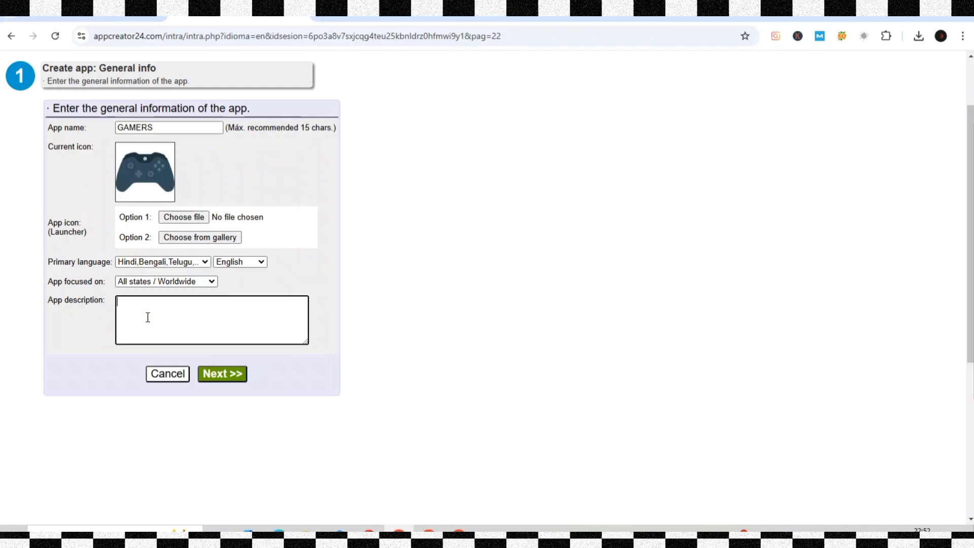
Copy the ChatGPT-generated gaming app description and return to the AppCreator24 form.
left_click(363, 19)
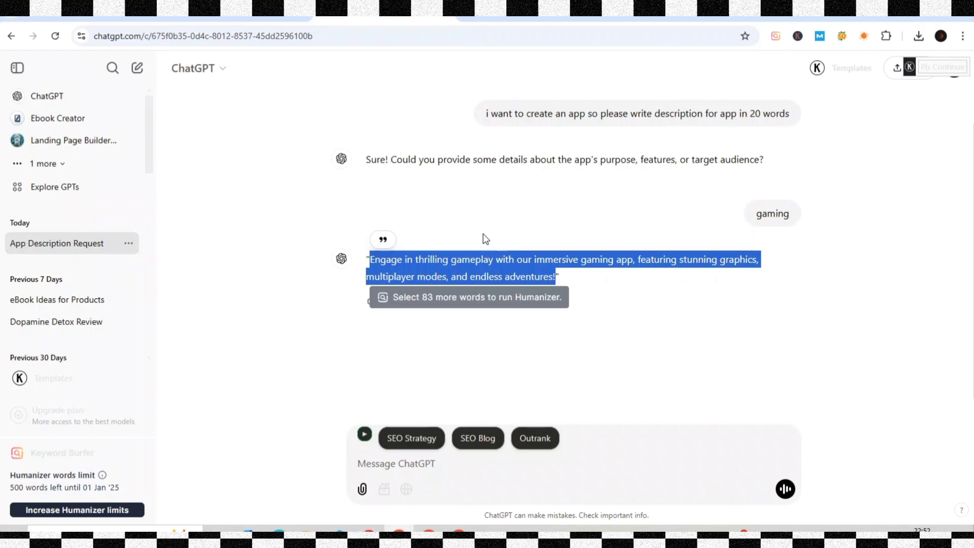
left_click(230, 21)
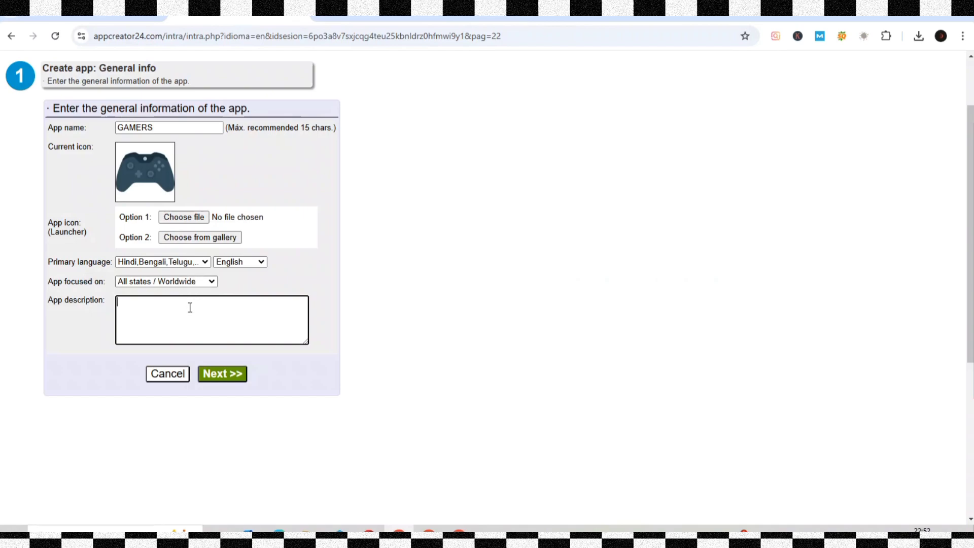
Paste the gaming description into App description and advance to the Style step.
type("Engage in thrilling gameplay with our immersive gaming app, featuring stunning graphics, multiplayer modes, and endless adventures!")
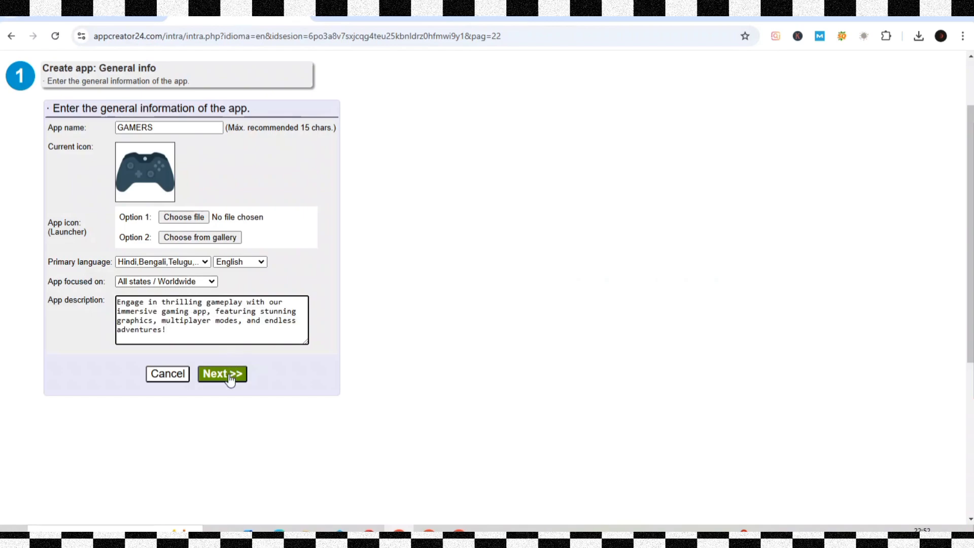
left_click(226, 374)
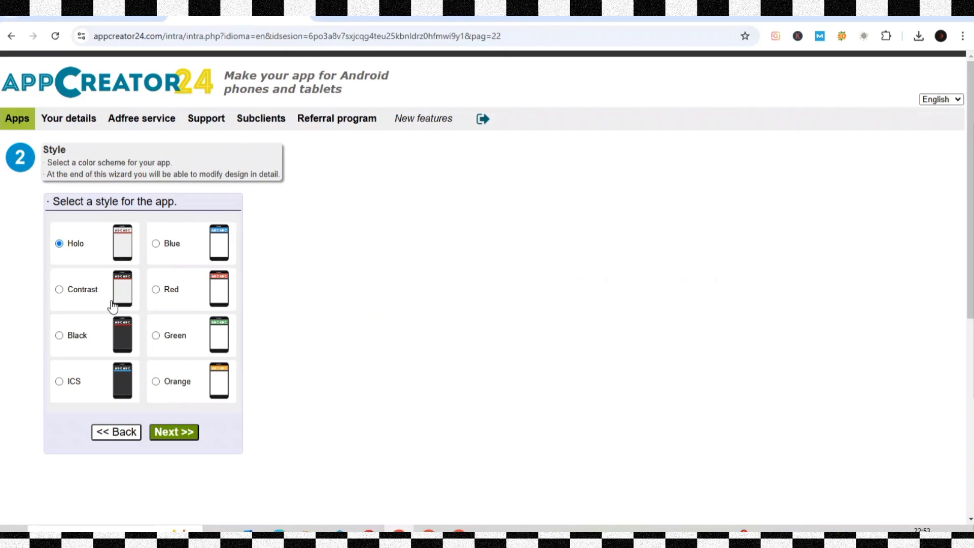
Choose the Blue colour scheme and continue to the Kind of app step.
left_click(158, 245)
left_click(170, 431)
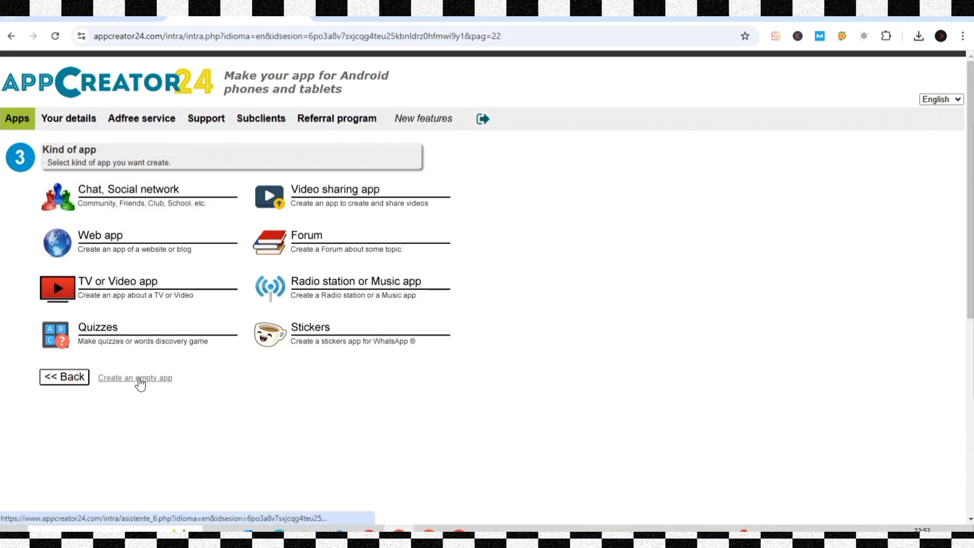
Create the GAMERS app without a template and open its New section type picker.
left_click(139, 379)
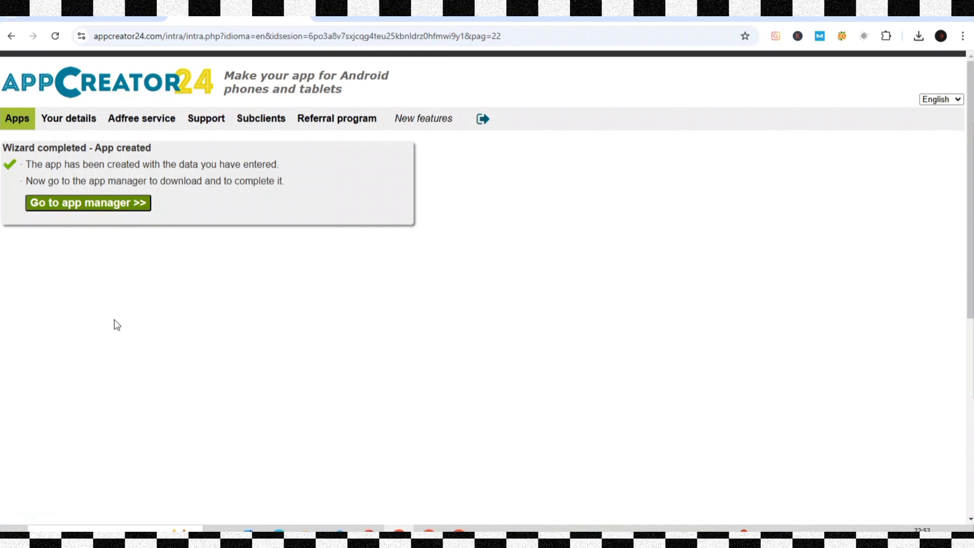
left_click(108, 208)
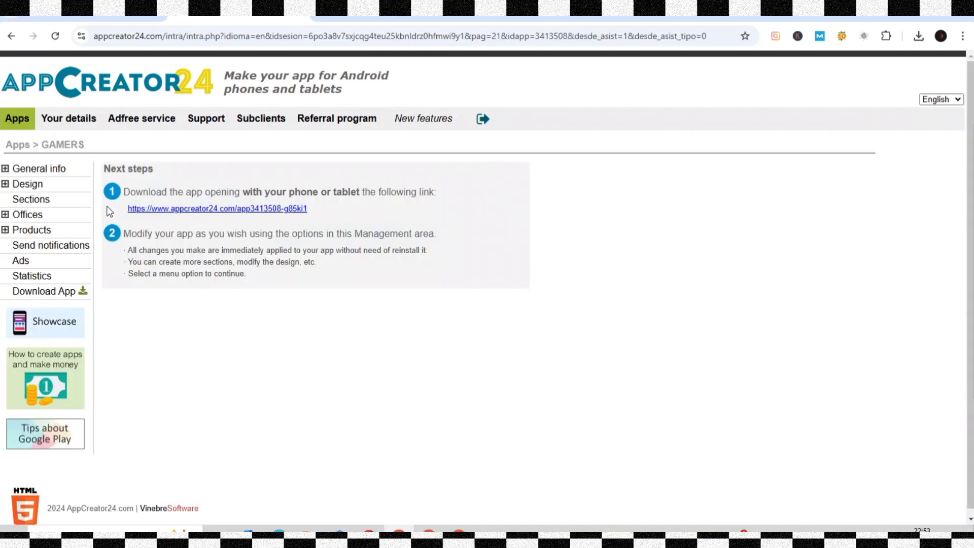
left_click(33, 203)
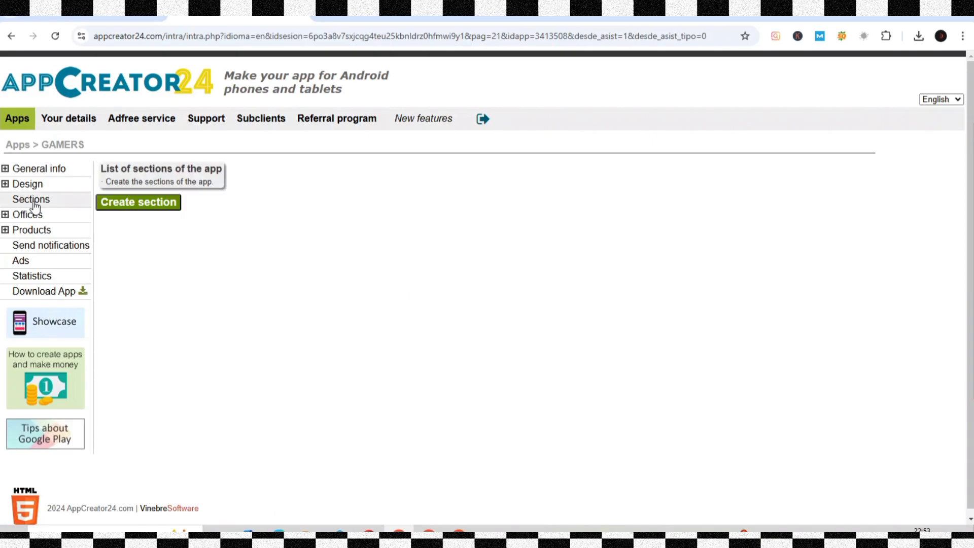
left_click(128, 204)
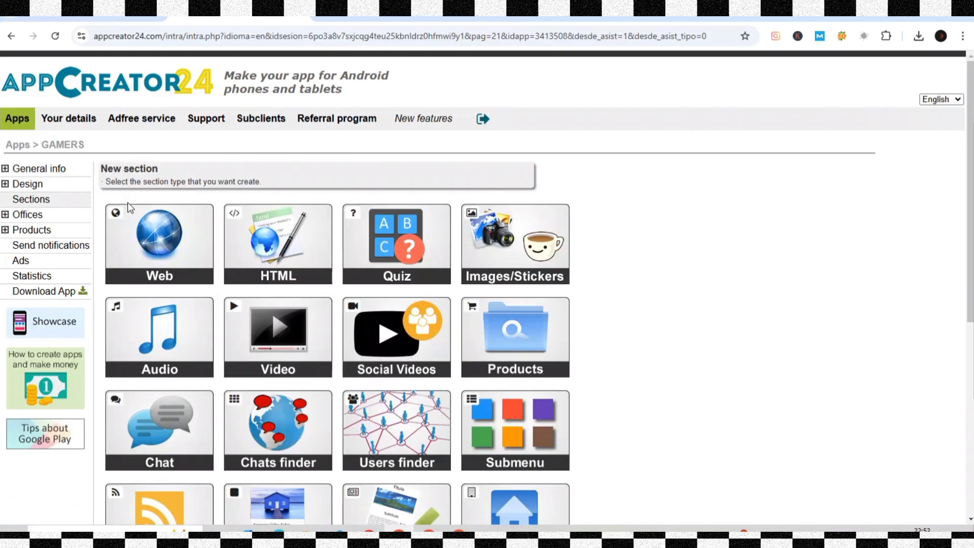
scroll(264, 244, "down", 5)
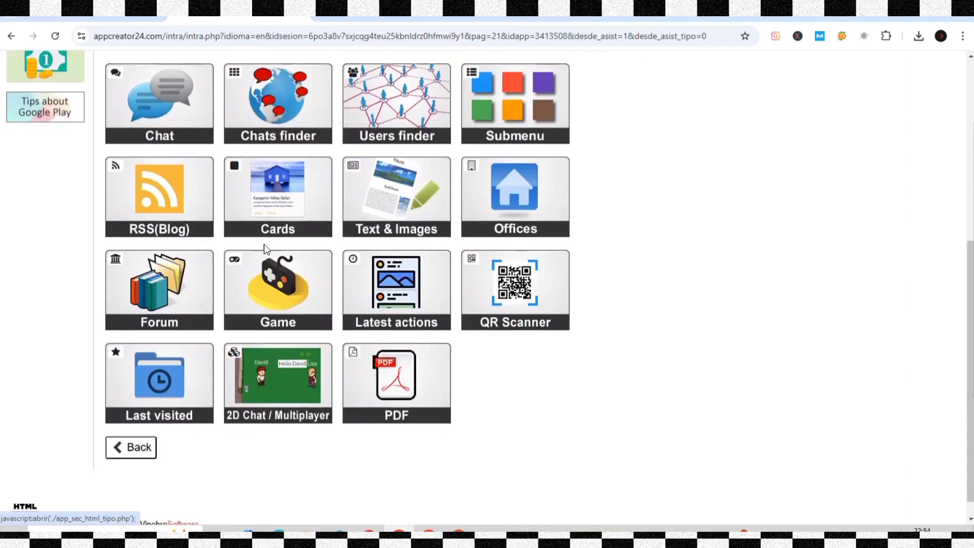
Save a Game section 'flip the knife' using Flip The Knife, with leaderboard and login off.
left_click(281, 298)
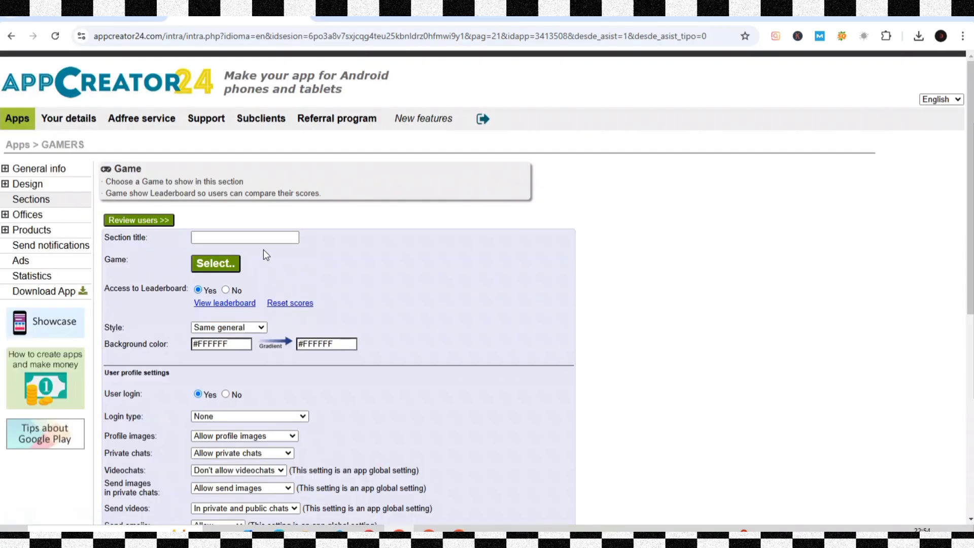
left_click(205, 266)
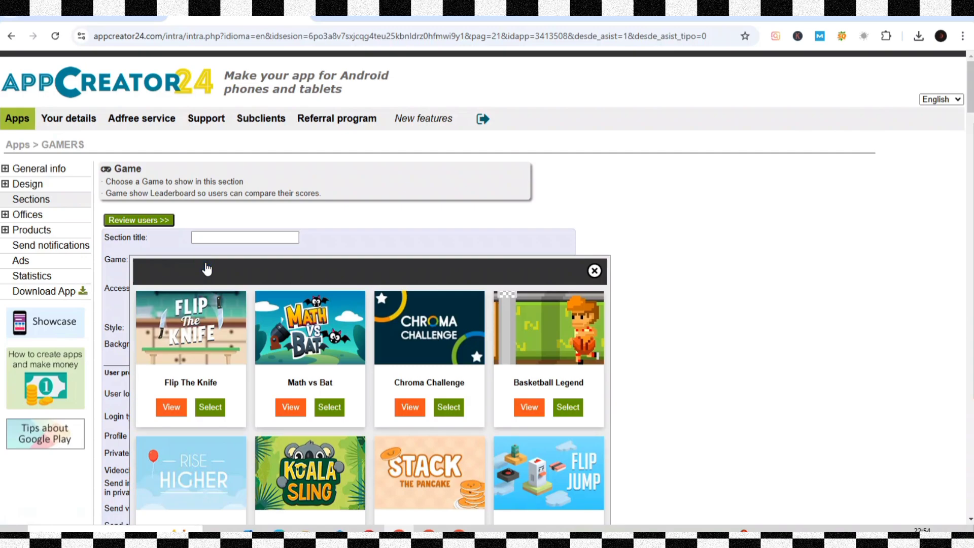
left_click(210, 406)
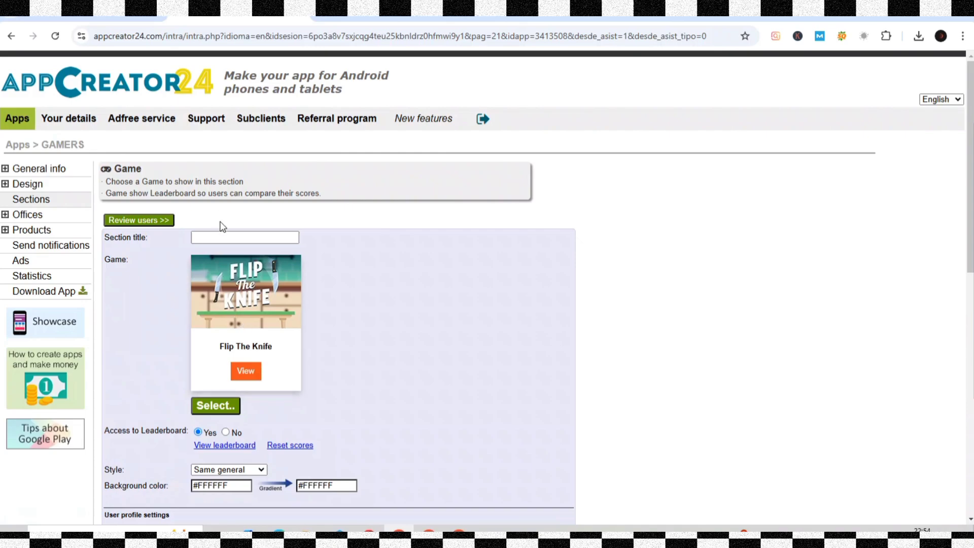
left_click(217, 237)
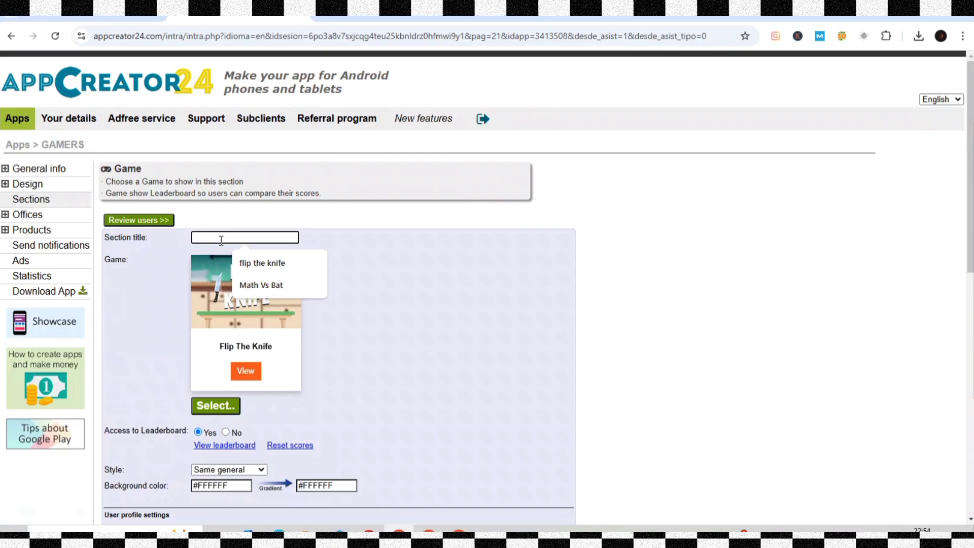
left_click(250, 263)
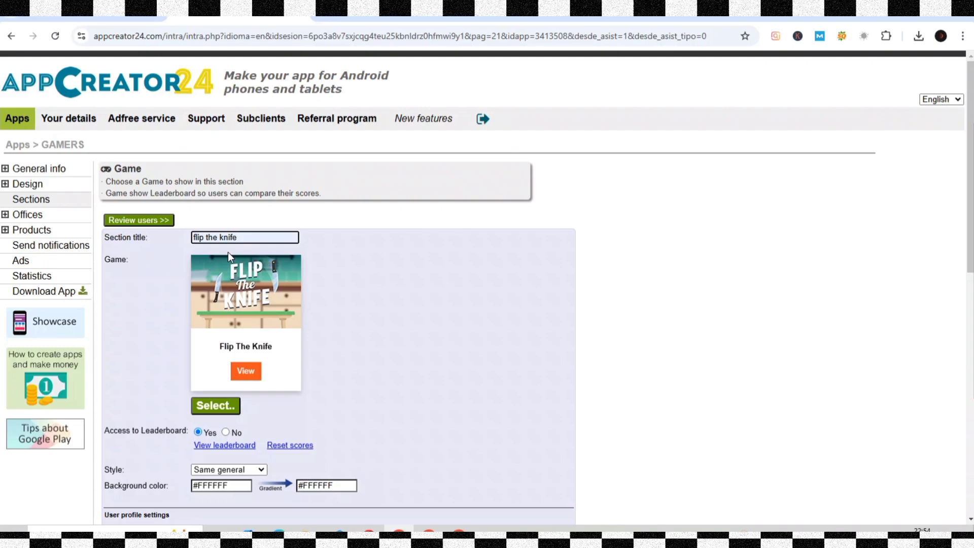
scroll(227, 252, "down", 2)
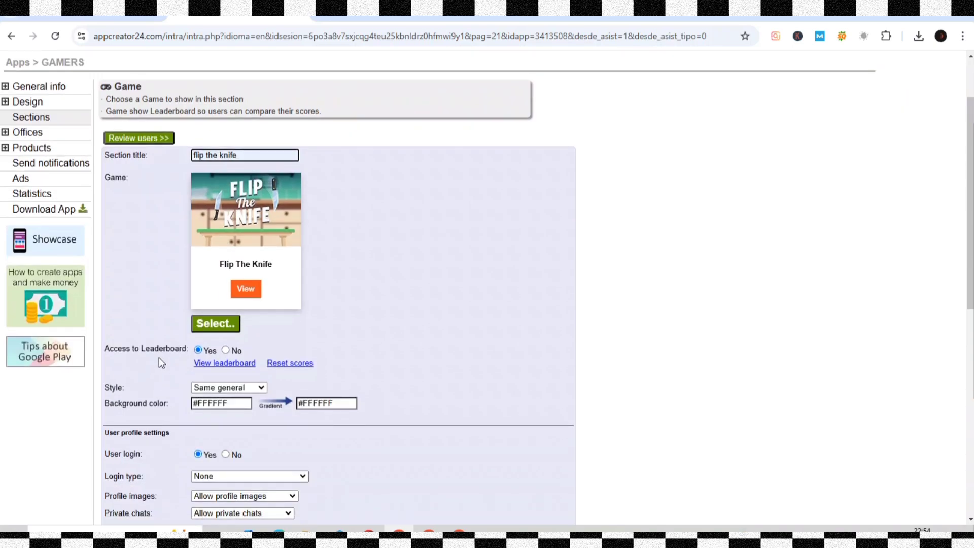
left_click(224, 350)
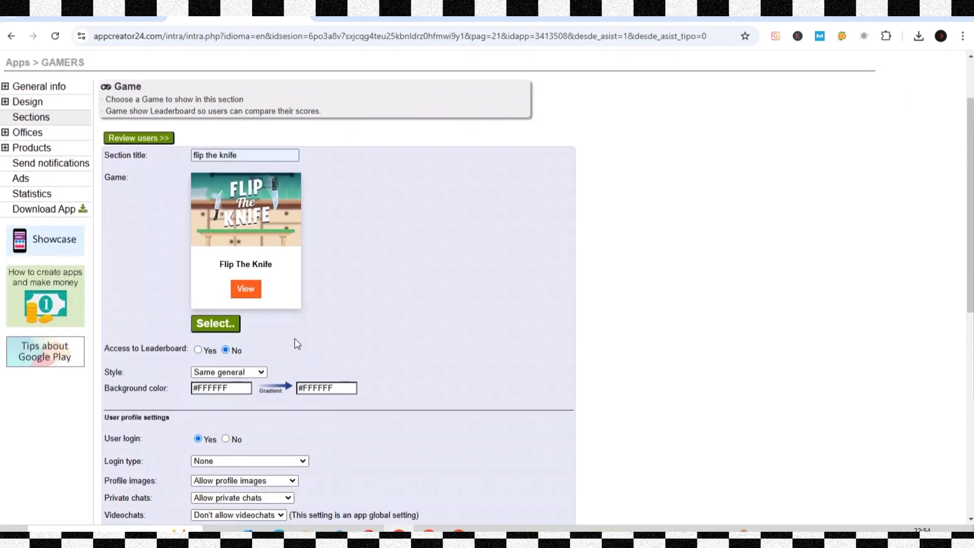
scroll(297, 343, "down", 2)
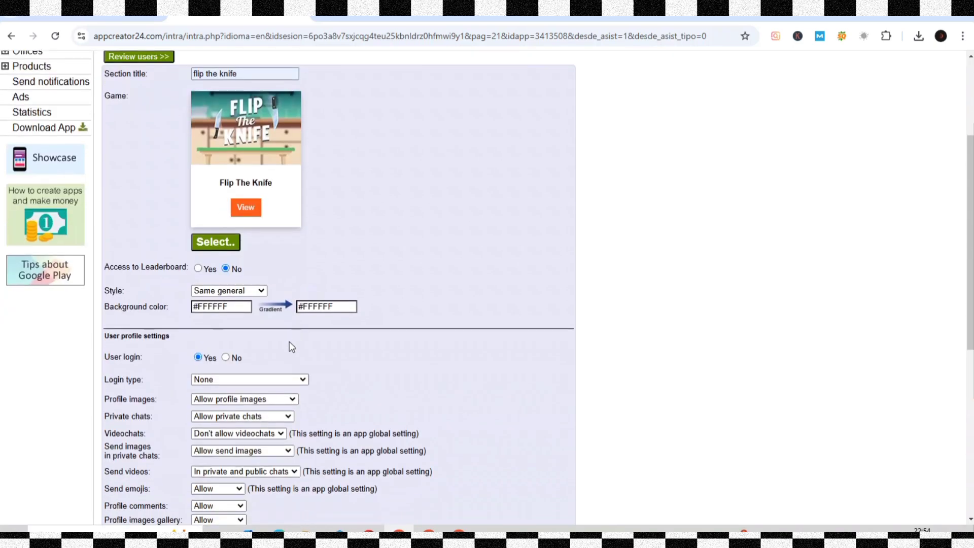
left_click(226, 357)
left_click(370, 428)
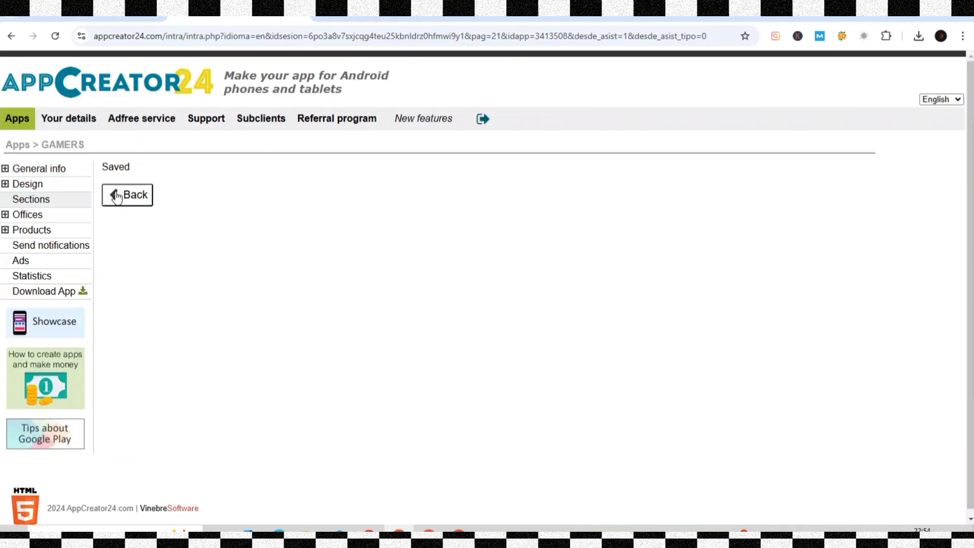
left_click(117, 195)
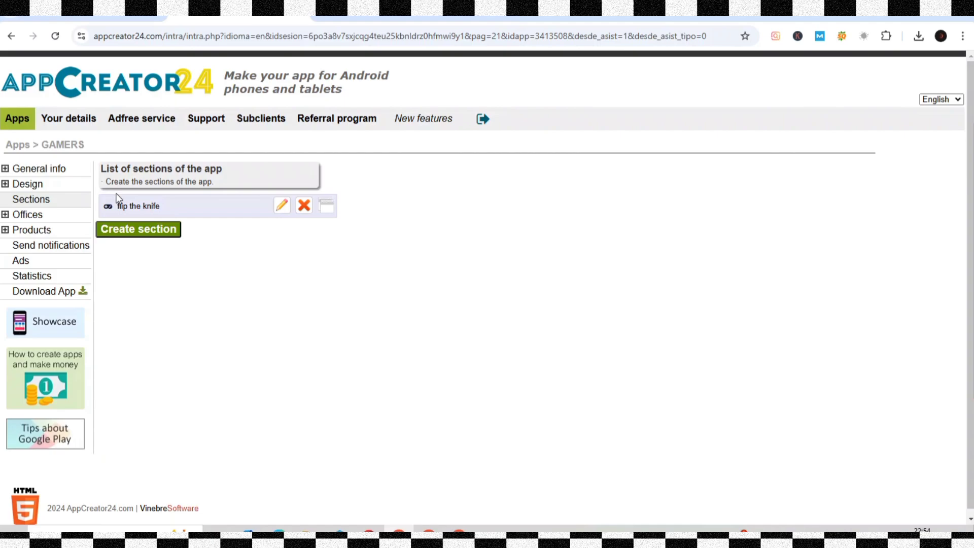
Start a new Game section using Math vs Bat, titled 'Math Vs Bat'.
left_click(113, 230)
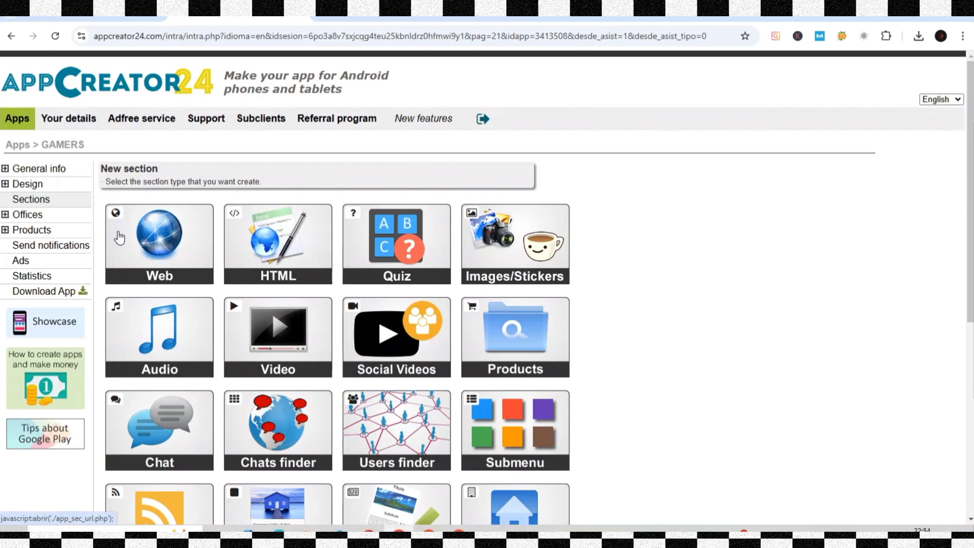
scroll(210, 295, "down", 2)
scroll(219, 295, "down", 3)
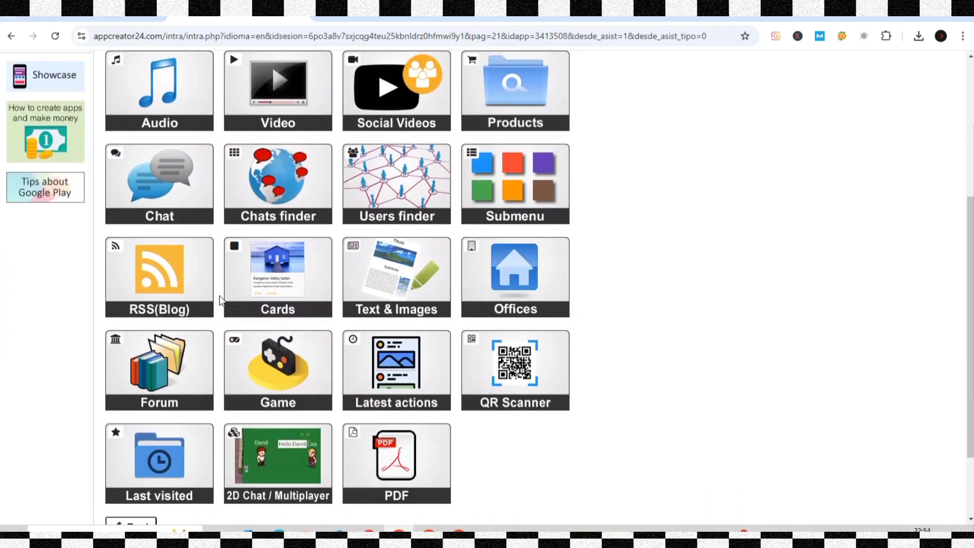
scroll(219, 295, "down", 2)
left_click(248, 300)
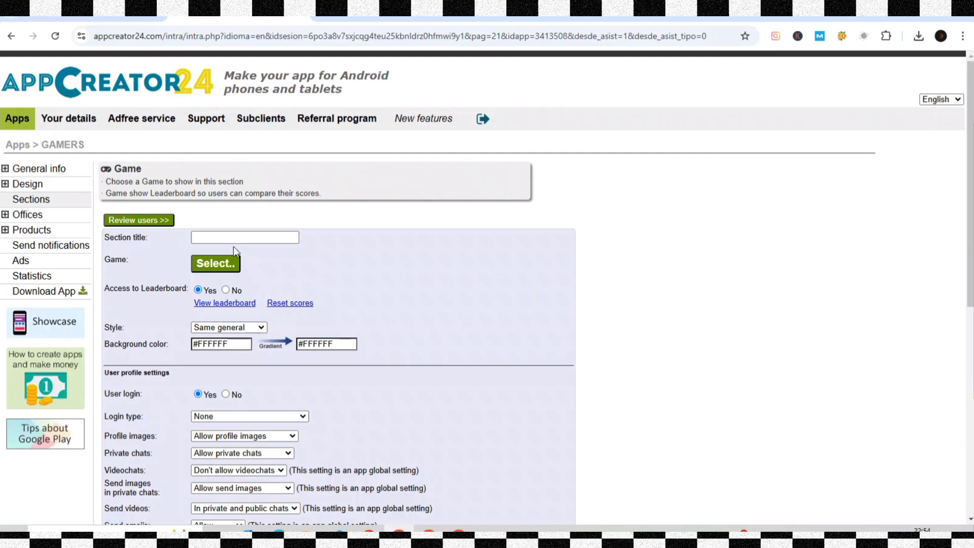
left_click(225, 263)
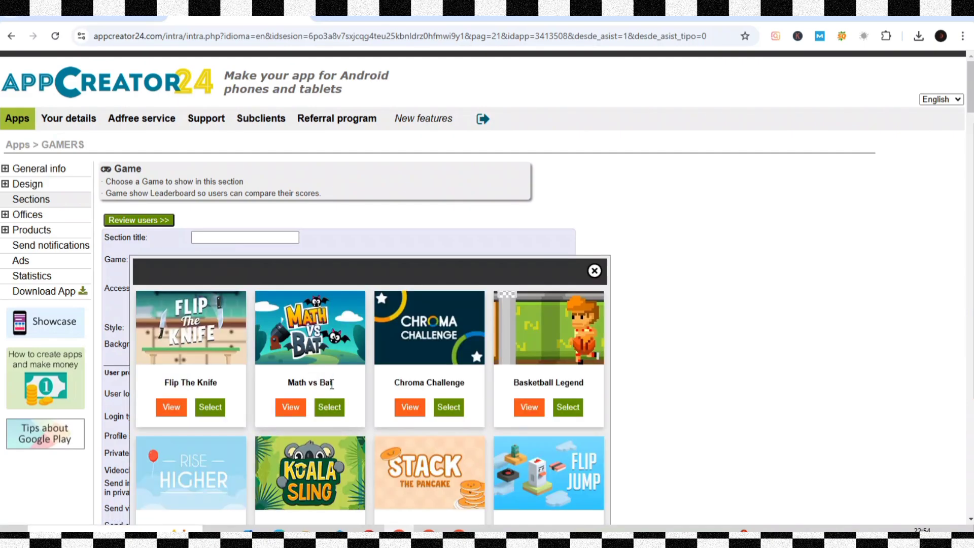
left_click(327, 407)
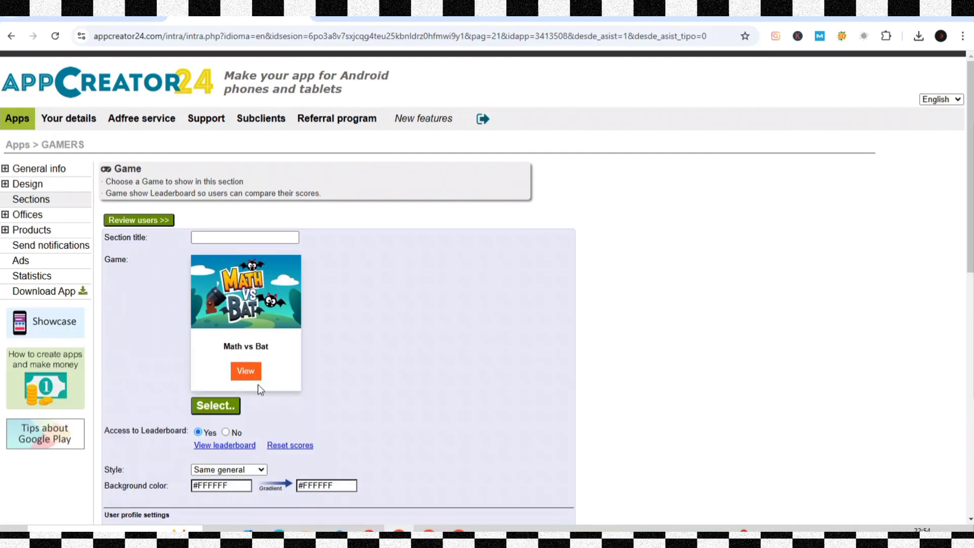
left_click(216, 235)
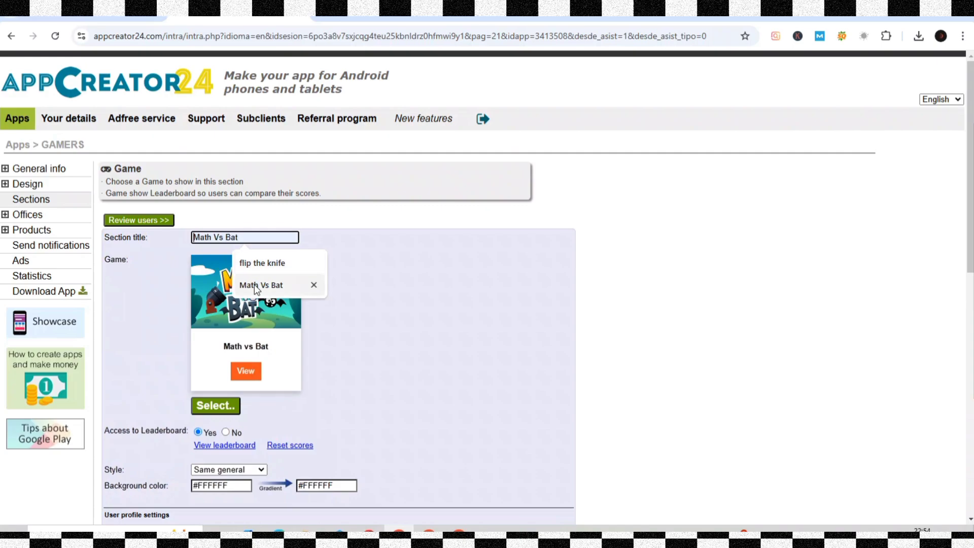
left_click(254, 284)
Set Leaderboard access and User login to No and save the section.
scroll(213, 327, "down", 2)
left_click(223, 347)
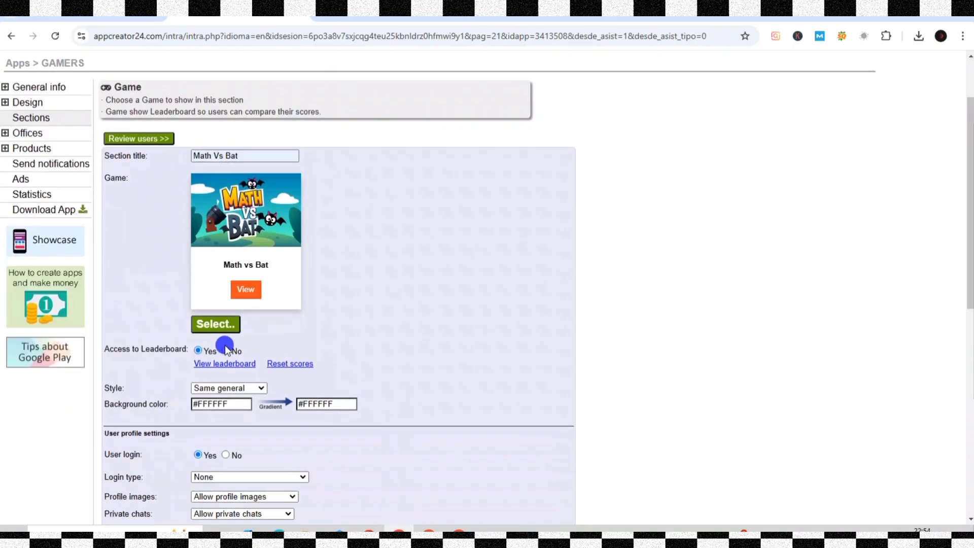
left_click(225, 350)
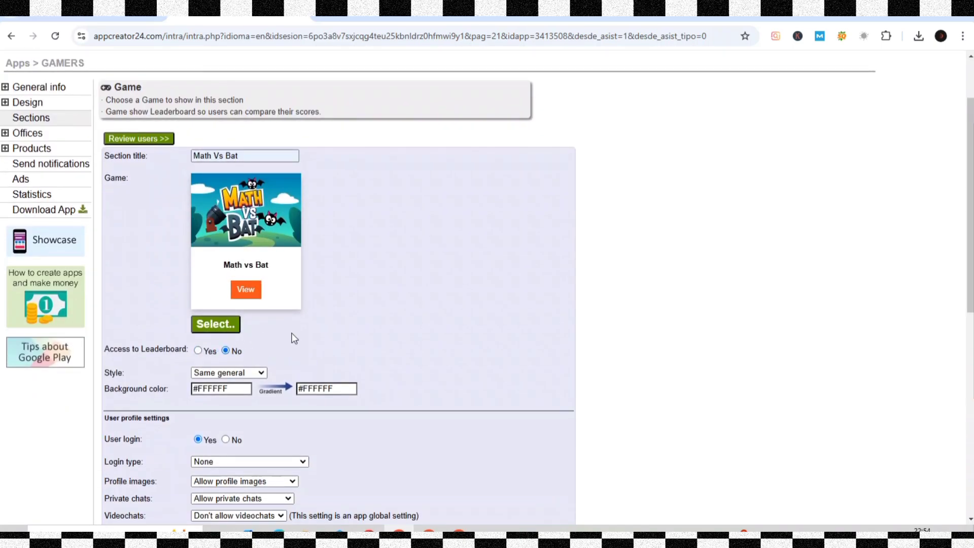
scroll(286, 335, "down", 2)
left_click(226, 357)
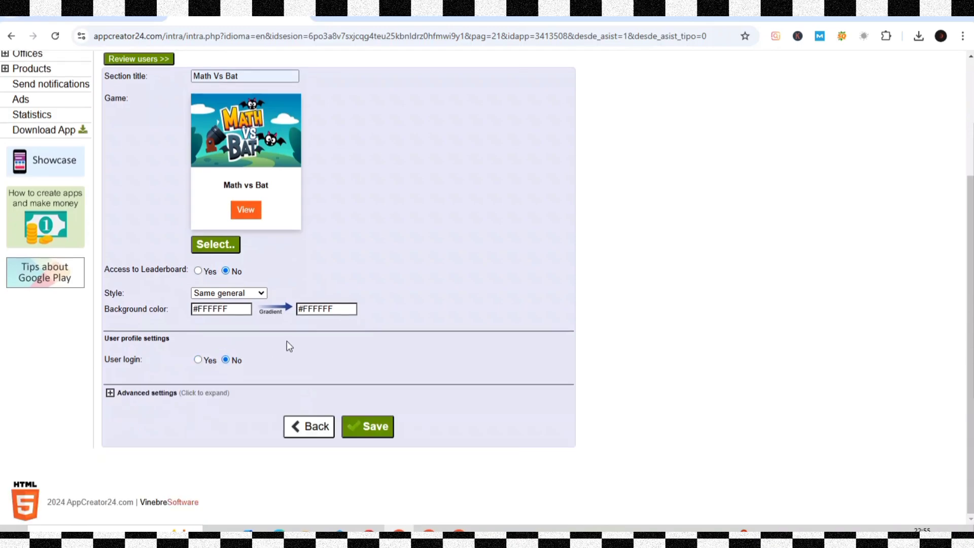
left_click(374, 435)
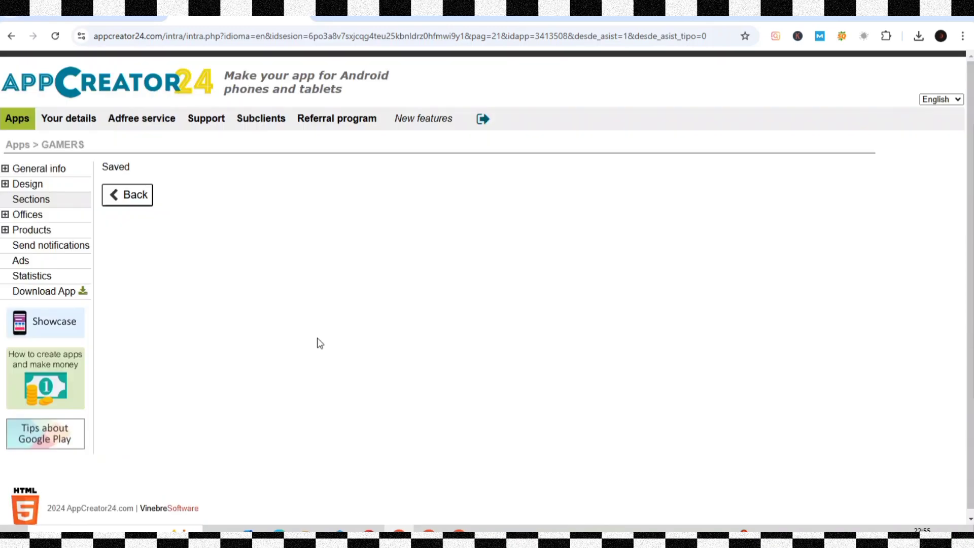
Start a new Game section using Basketball Legend, titled 'Basketball Legend'.
left_click(117, 195)
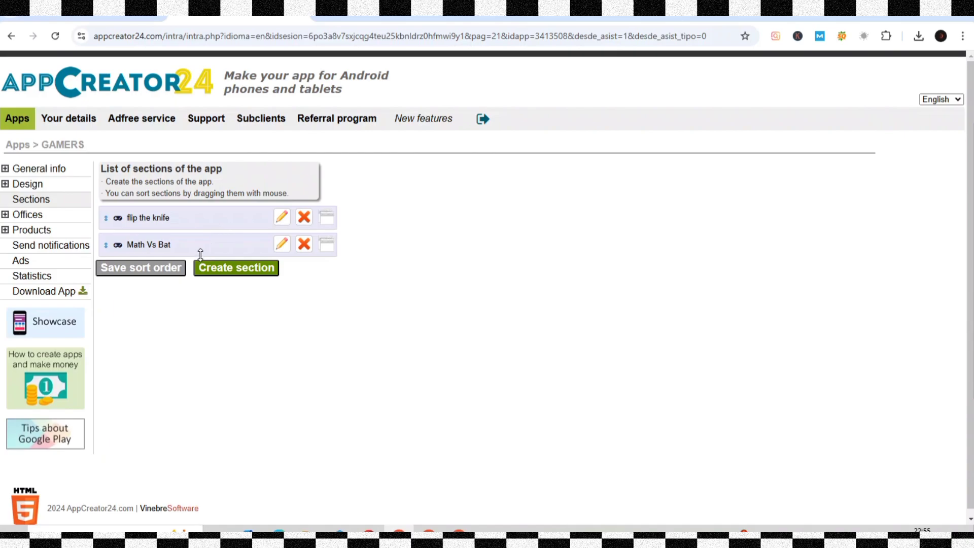
left_click(221, 268)
scroll(272, 306, "down", 5)
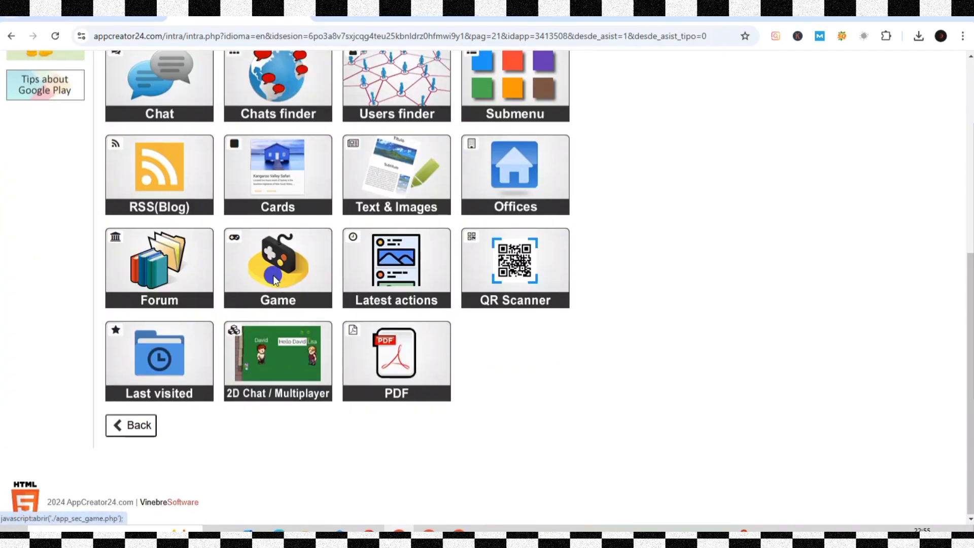
left_click(273, 275)
left_click(216, 264)
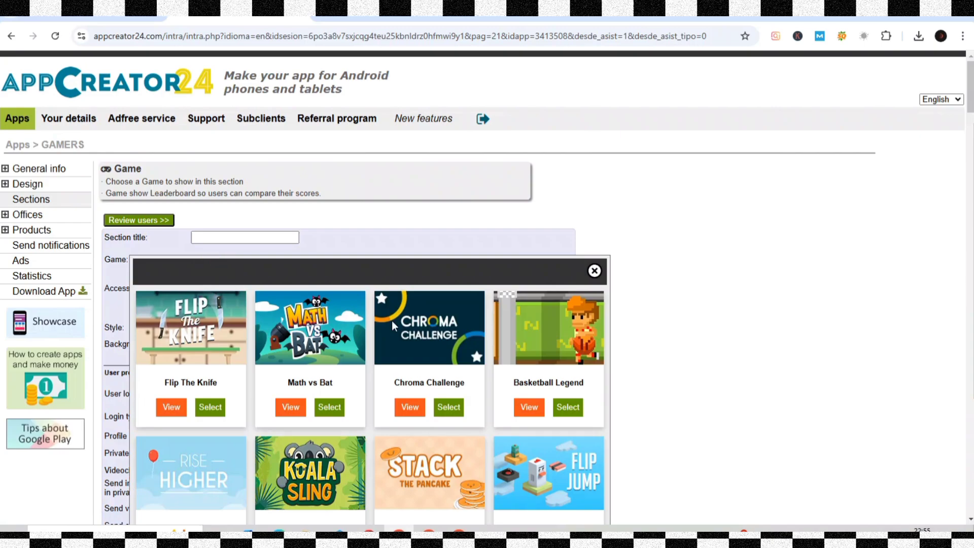
left_click(576, 413)
left_click(254, 237)
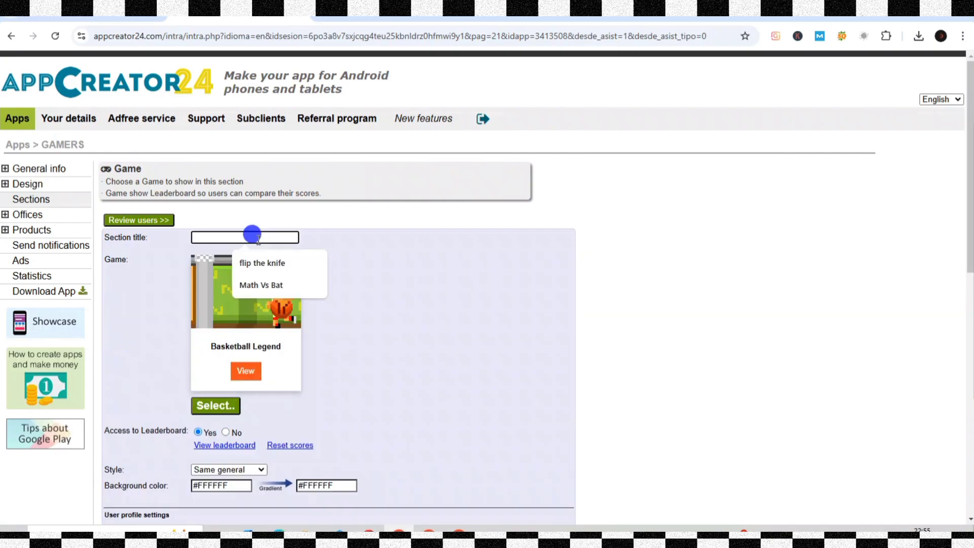
type("b")
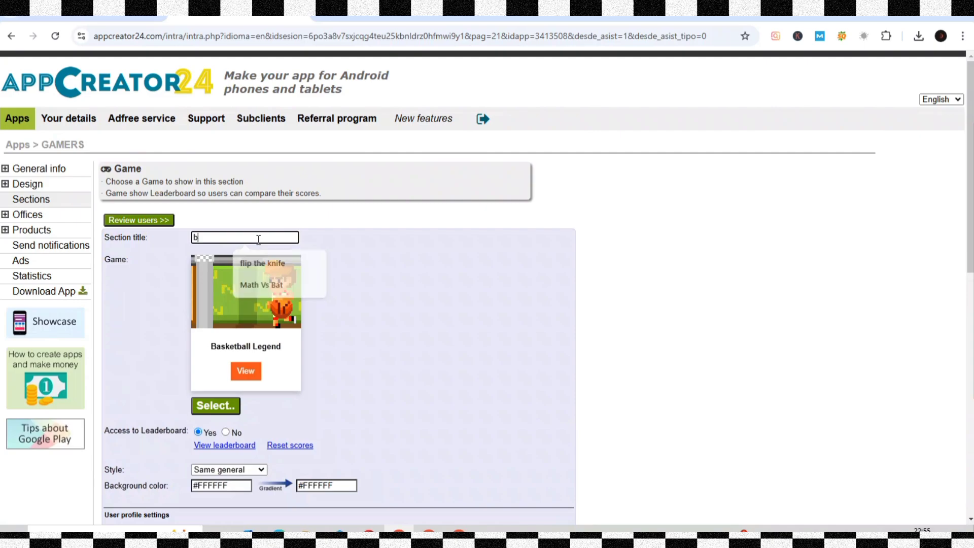
key("BackSpace")
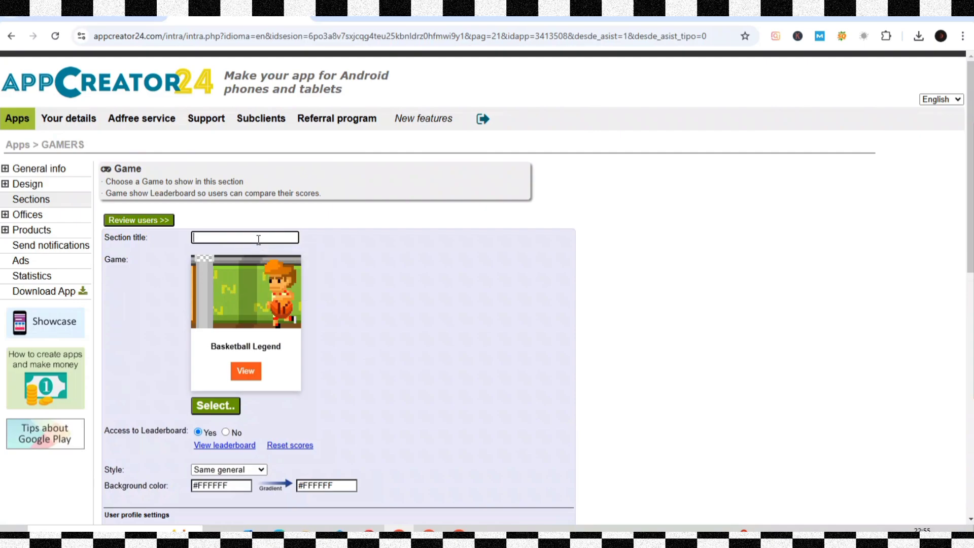
type("Bas")
type("ketba")
type("ll L")
type("egend")
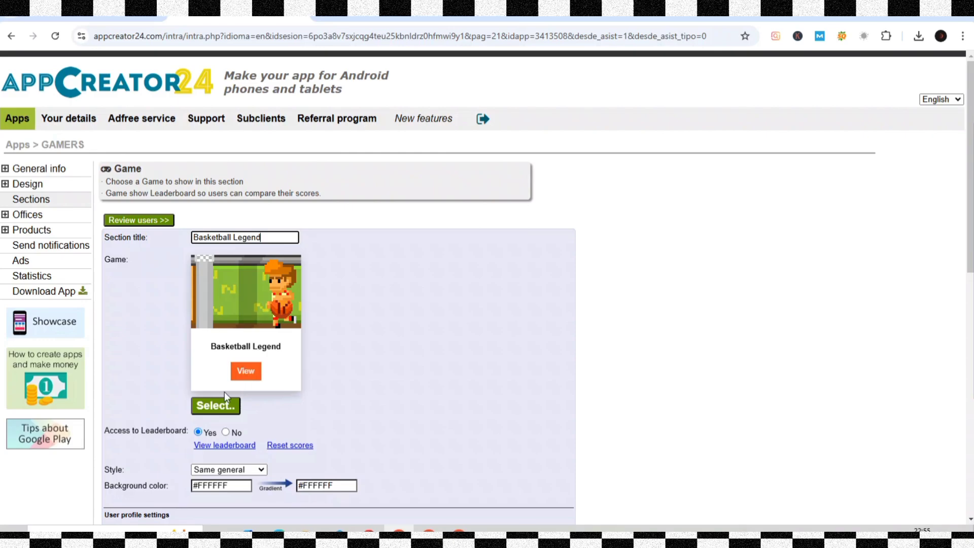
Set Leaderboard access and User login to No, save, and return to the sections list.
scroll(237, 366, "down", 2)
left_click(226, 349)
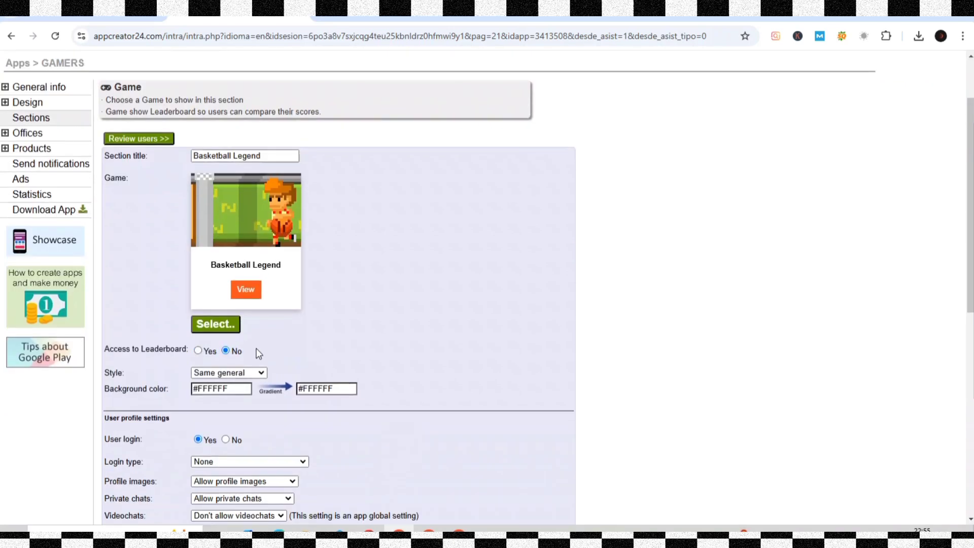
left_click(226, 440)
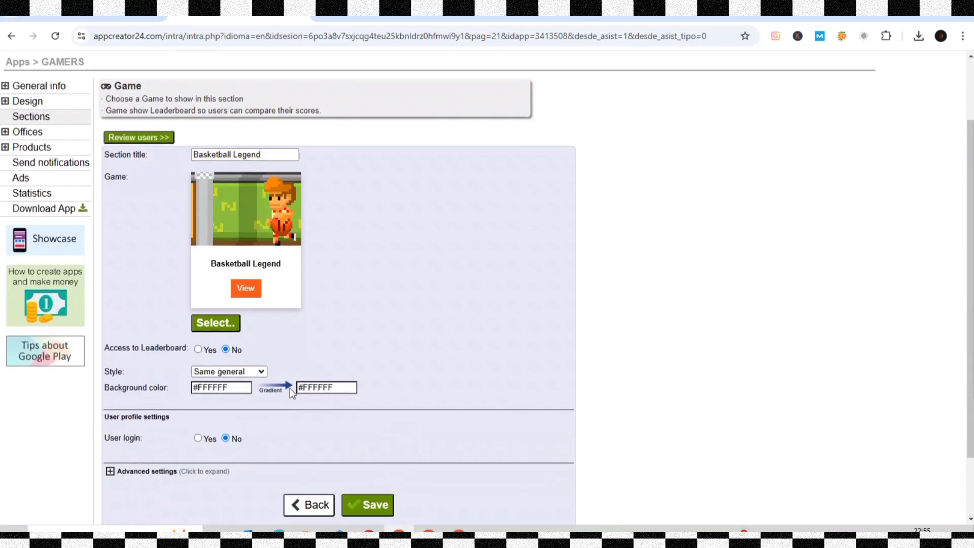
scroll(290, 388, "down", 2)
left_click(360, 426)
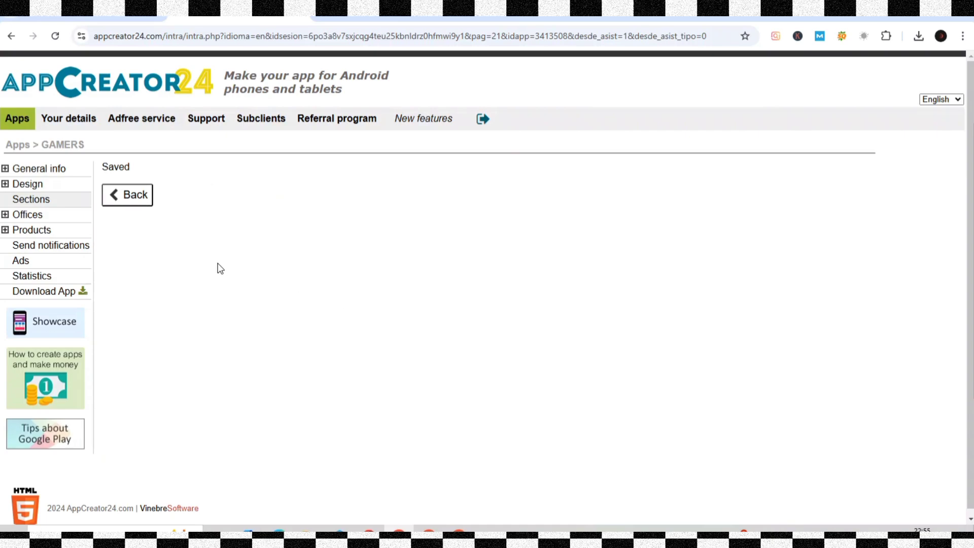
left_click(110, 196)
scroll(253, 272, "down", 1)
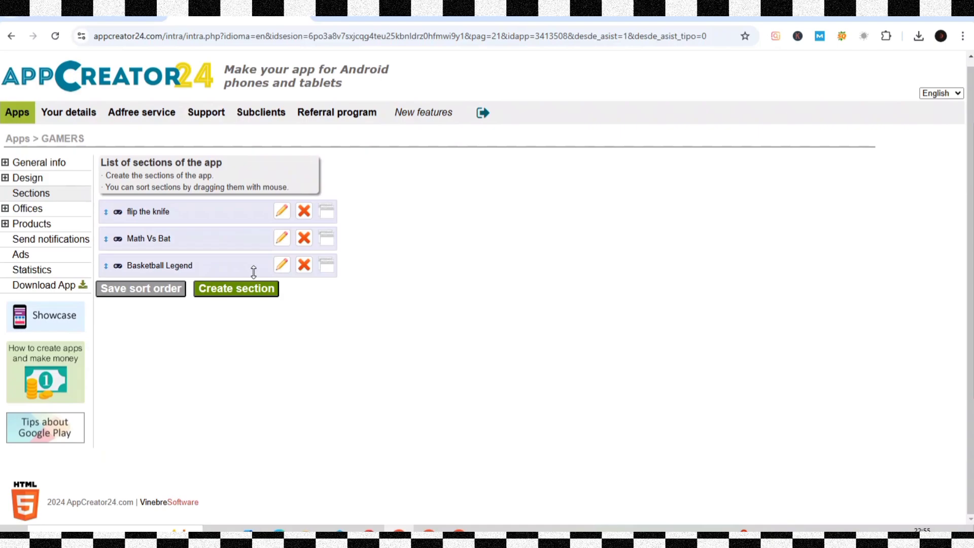
Open the GAMERS app's Ads settings, then switch to the browser window showing the AppCreator24 sign-up form.
left_click(23, 259)
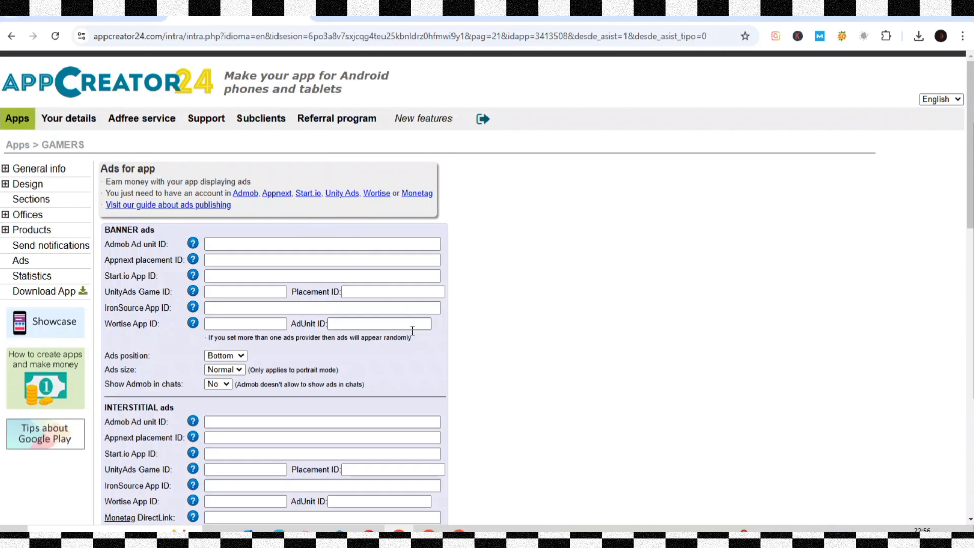
left_click(456, 530)
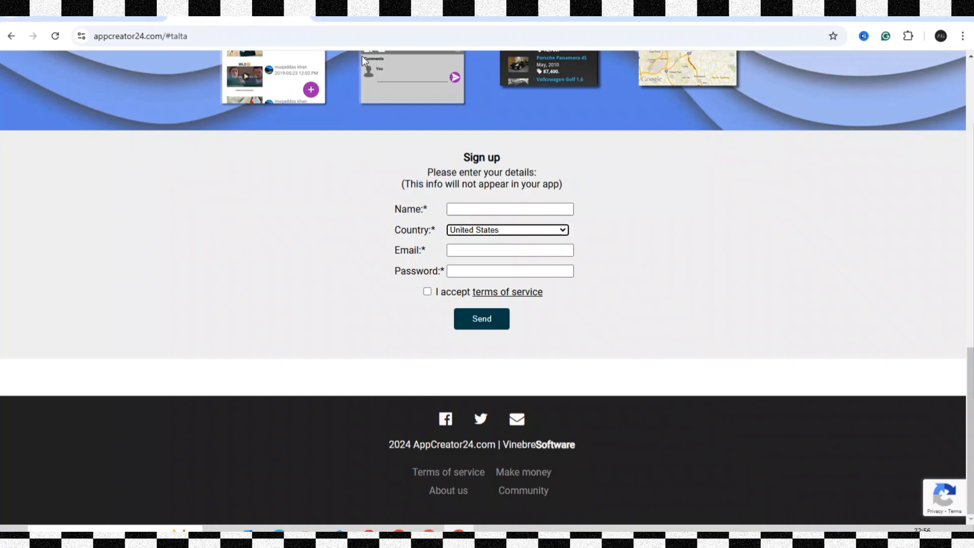
Visit the Unity ID sign-in and create-account pages, then go to the Unity Cloud projects list.
left_click(385, 11)
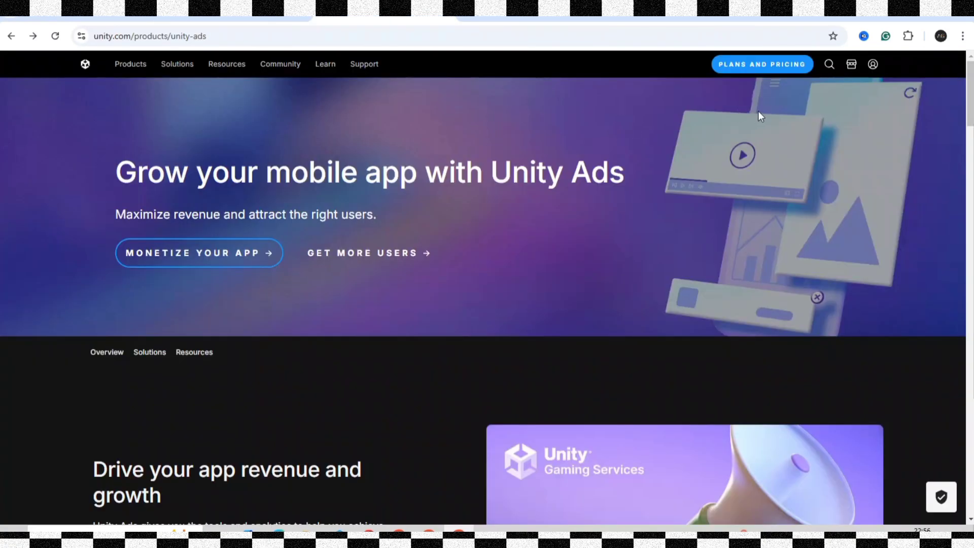
left_click(873, 65)
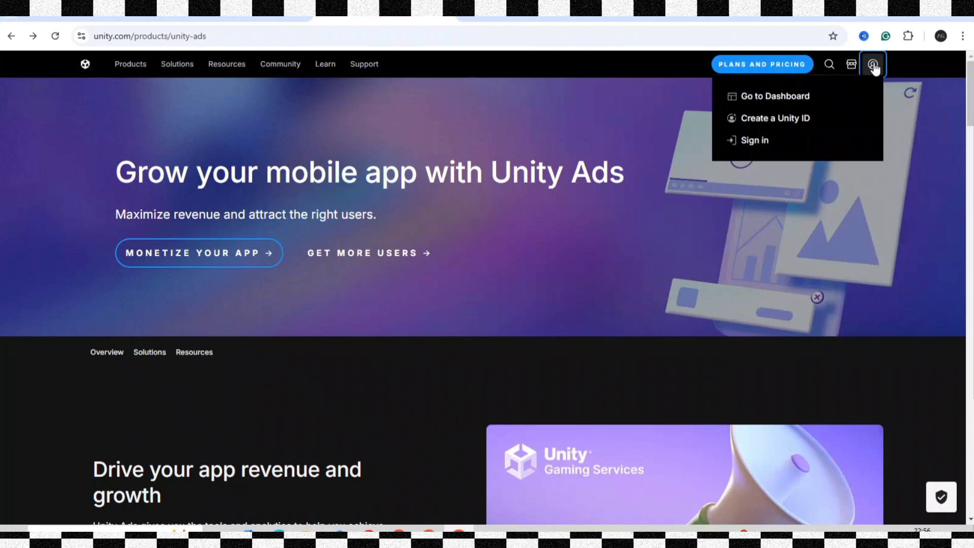
left_click(756, 138)
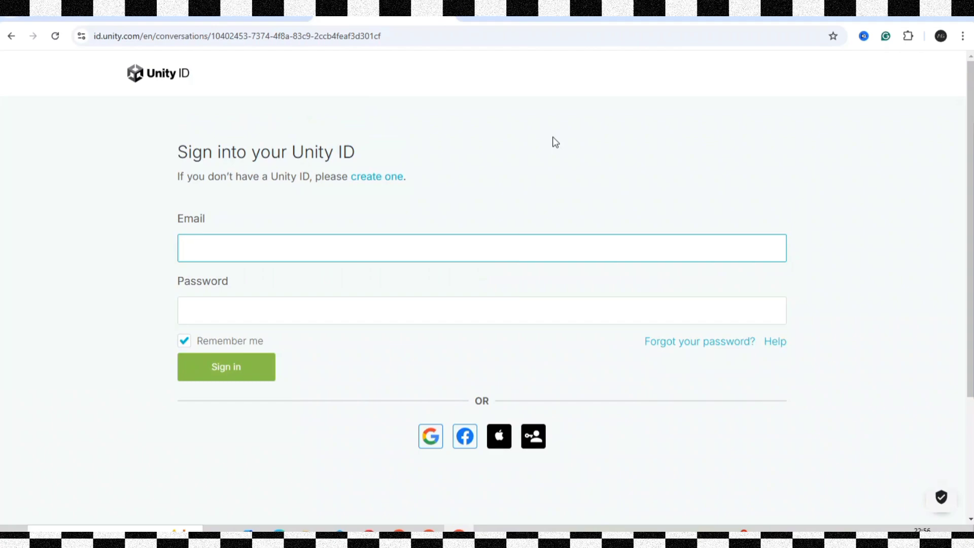
left_click(376, 181)
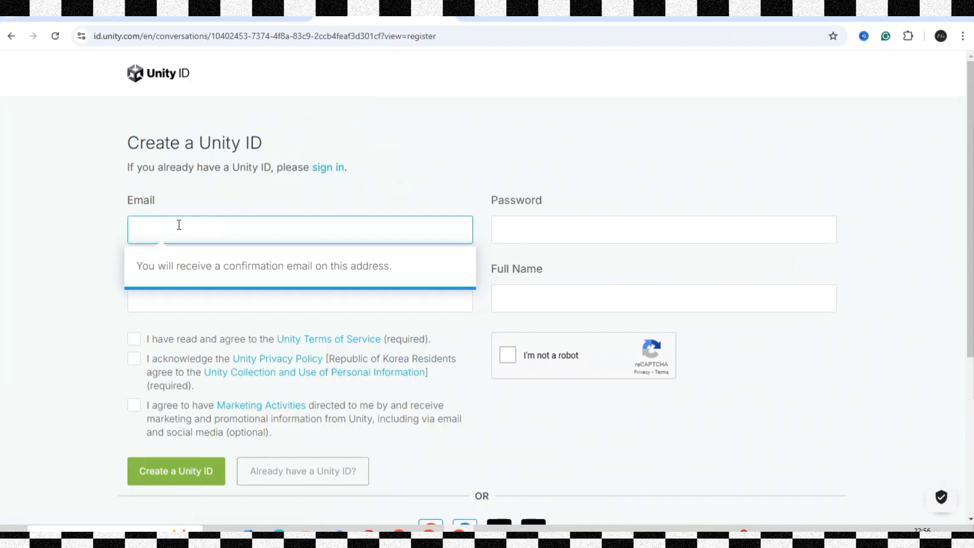
left_click(237, 192)
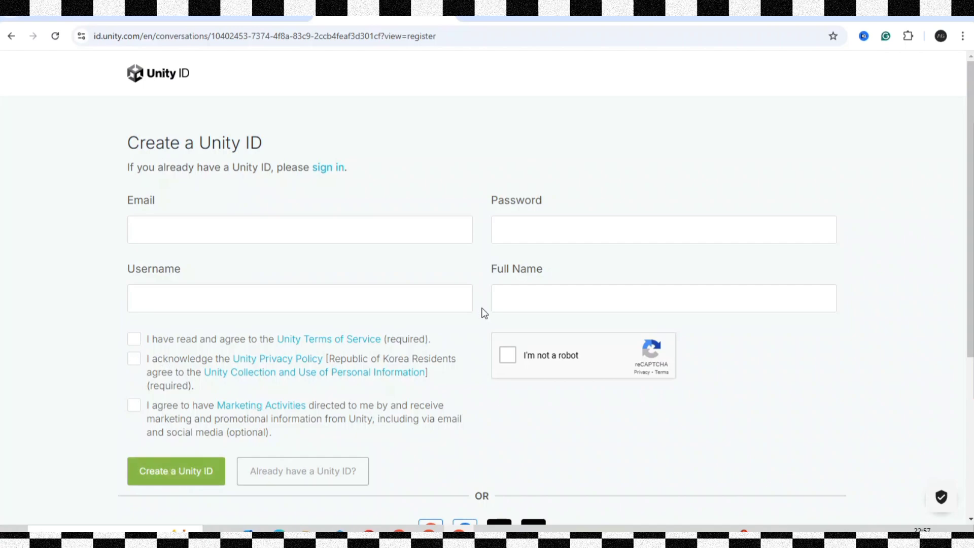
mouse_move(398, 530)
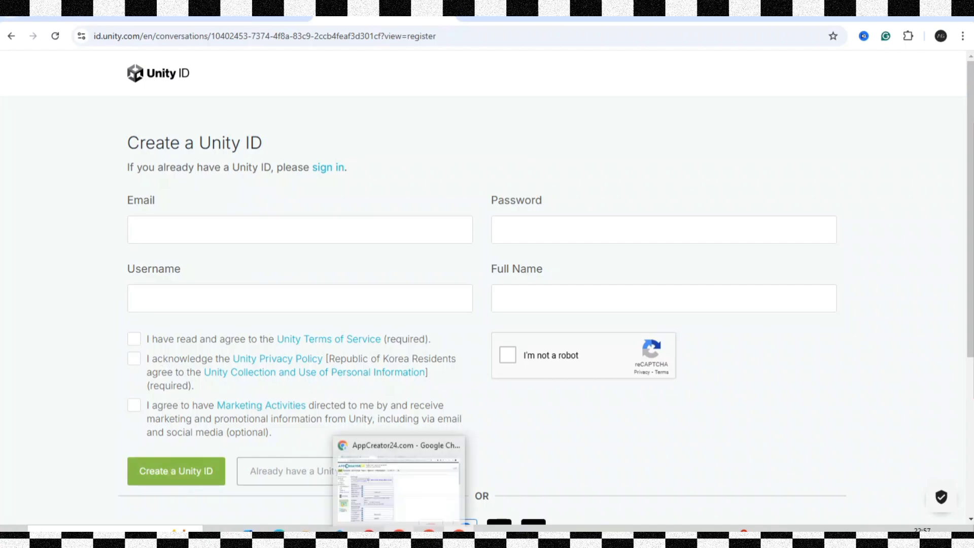
left_click(345, 502)
left_click(530, 15)
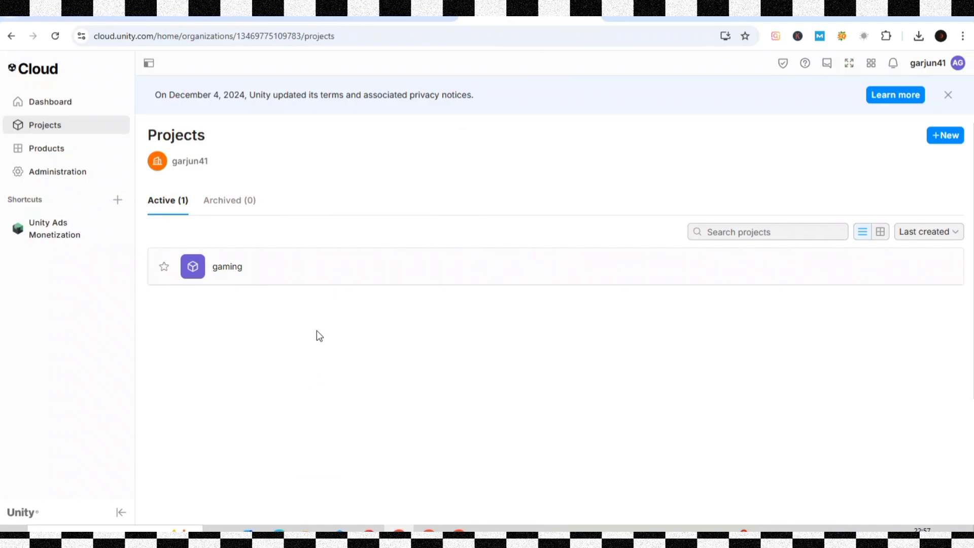
Create a new Unity Cloud project named 'gamers'.
key("ctrl+Tab")
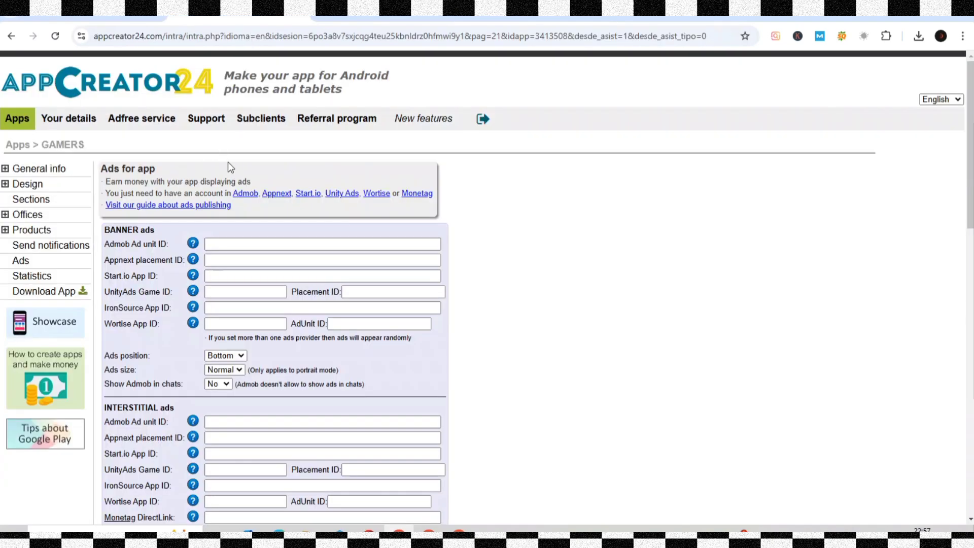
left_click(530, 11)
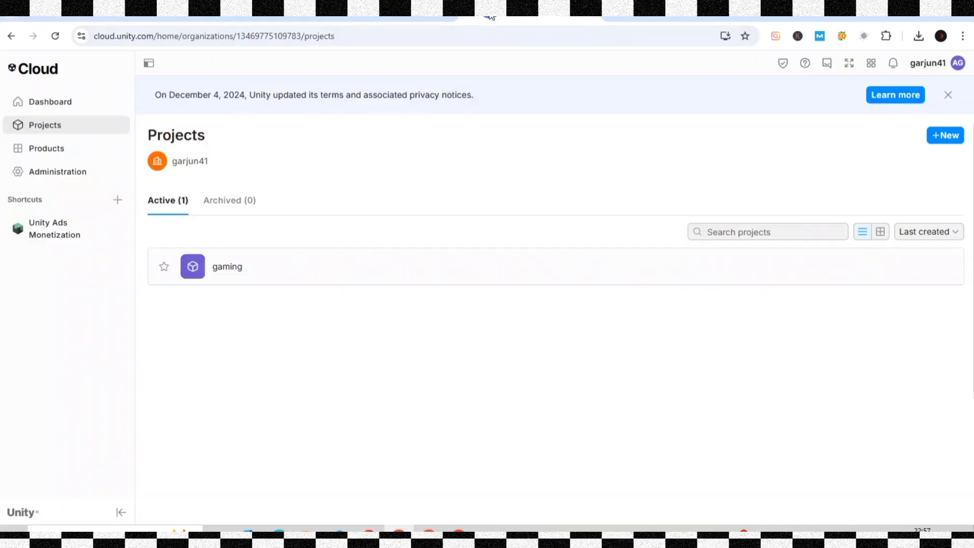
left_click(951, 142)
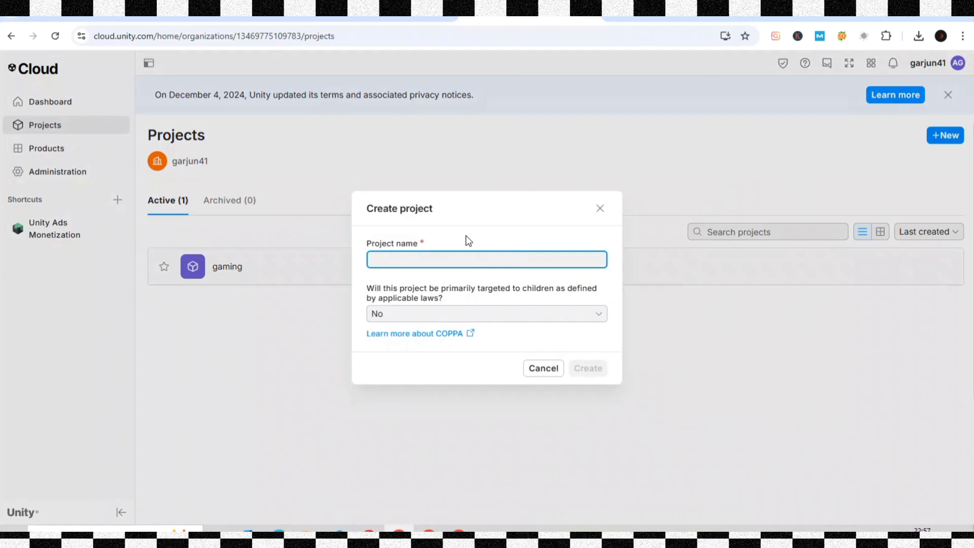
type("gamers")
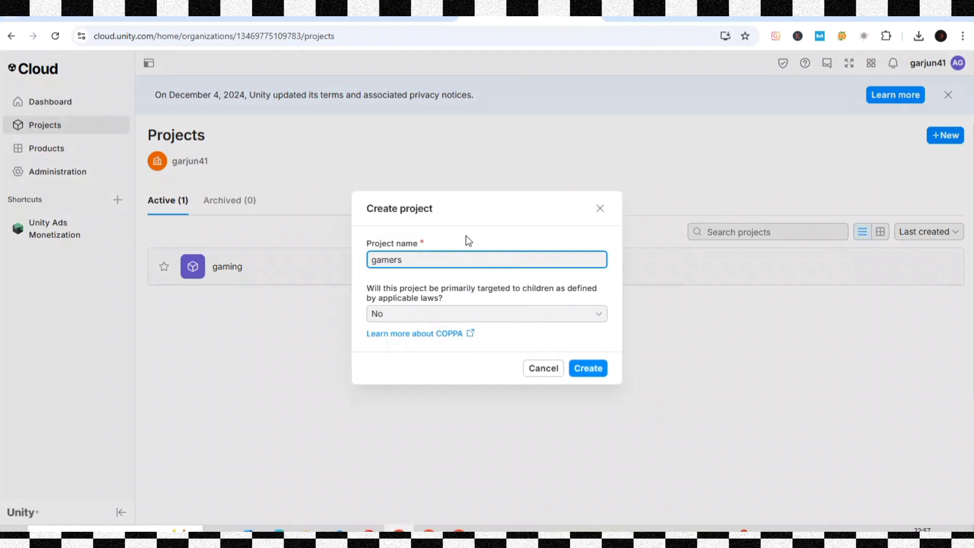
left_click(590, 369)
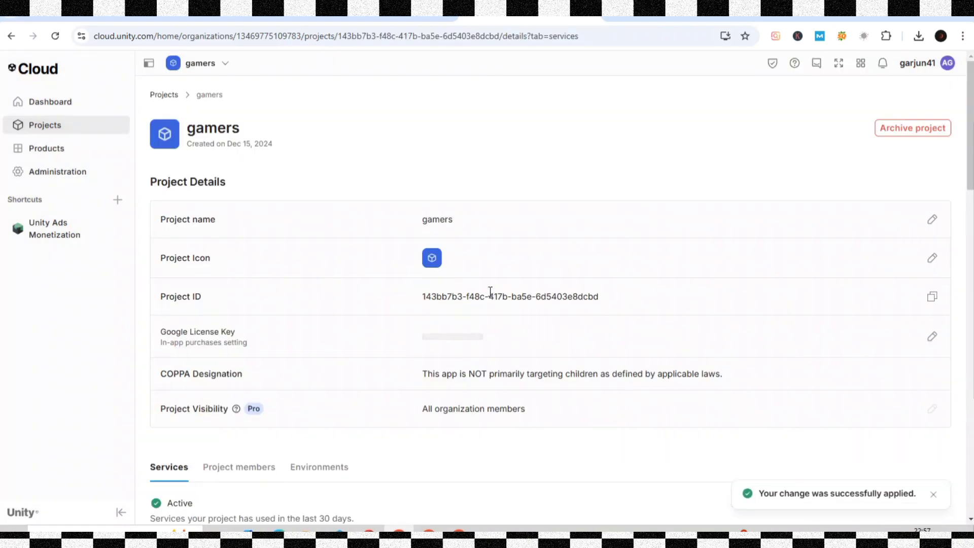
Launch the Unity Ads Monetization service for the gamers project.
scroll(573, 160, "down", 2)
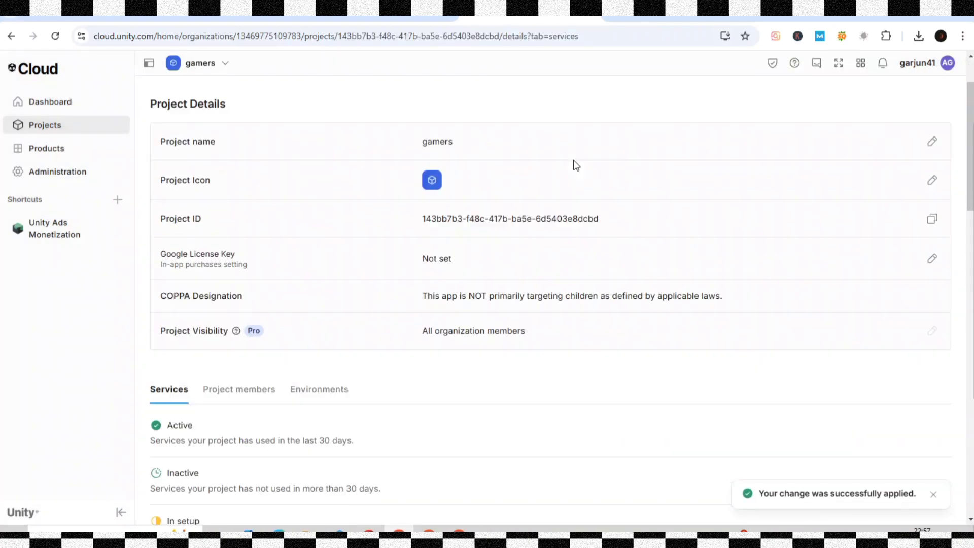
scroll(573, 160, "down", 5)
scroll(575, 166, "down", 6)
scroll(574, 167, "down", 3)
scroll(573, 167, "down", 3)
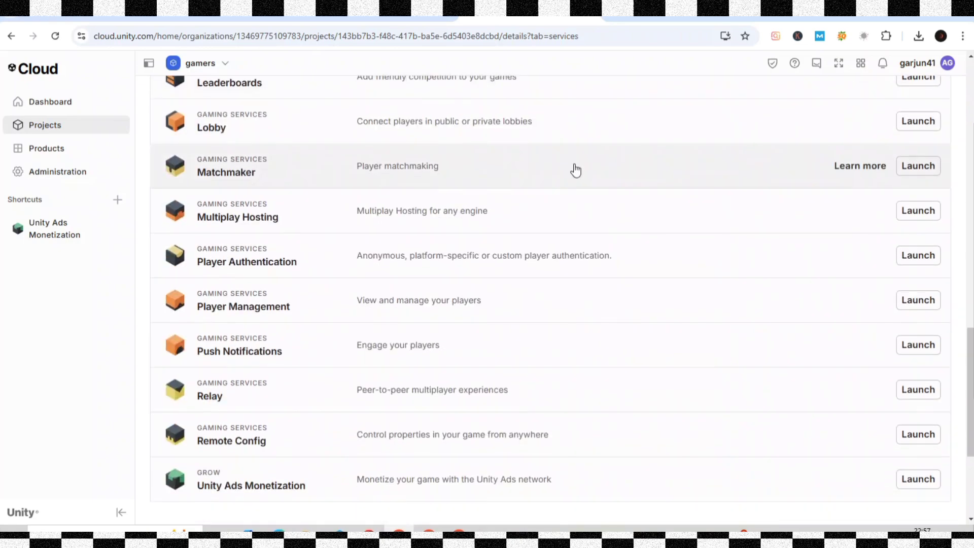
scroll(567, 183, "down", 3)
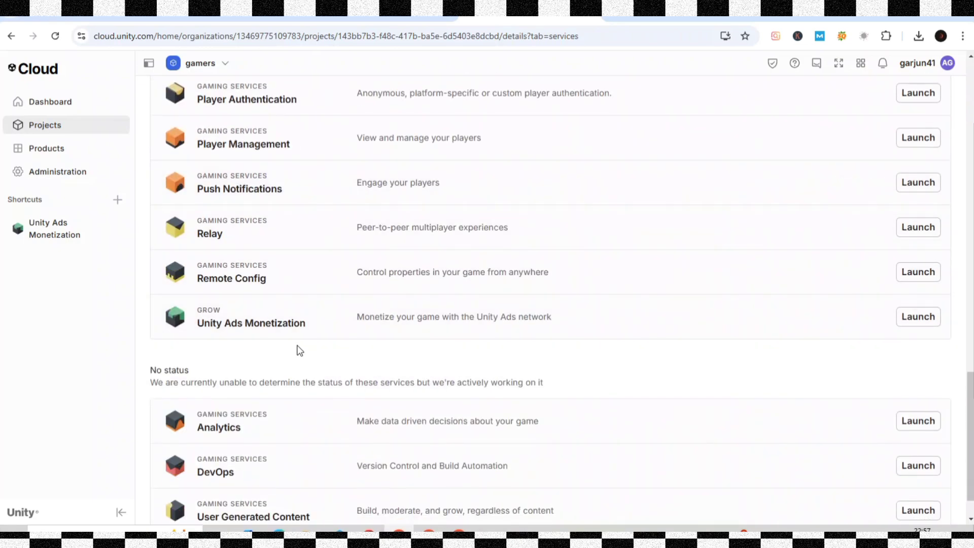
mouse_move(895, 339)
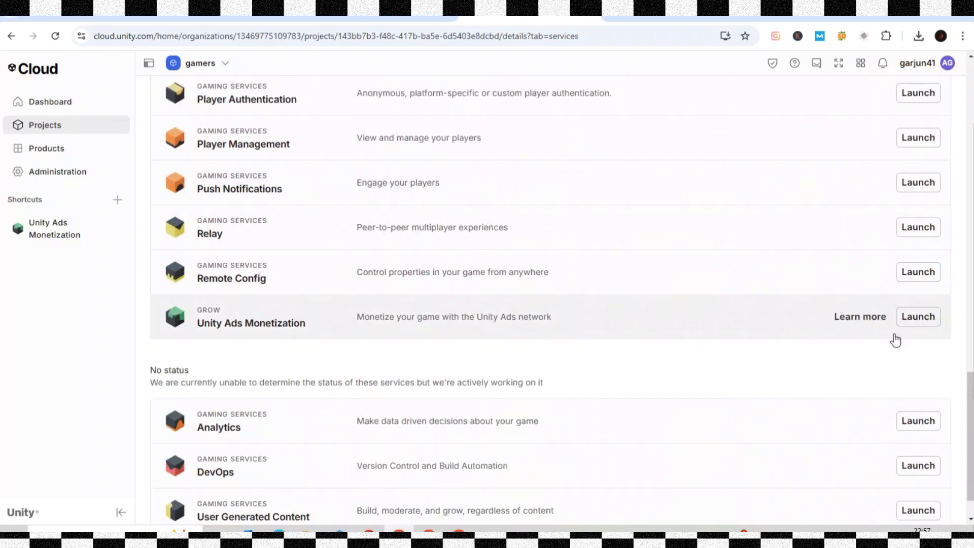
left_click(910, 322)
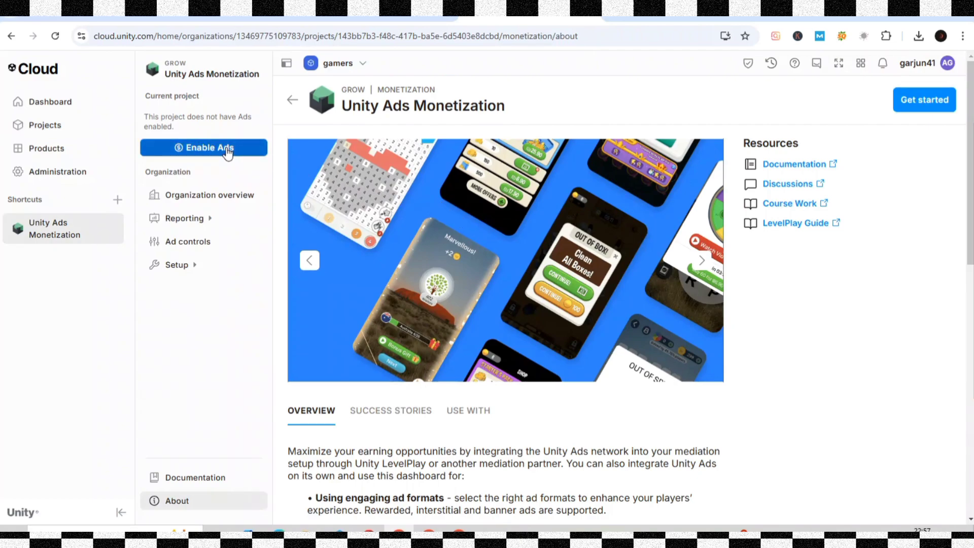
Enable plain Unity Ads for gamers, starting fresh and marked not live in an app store.
left_click(228, 148)
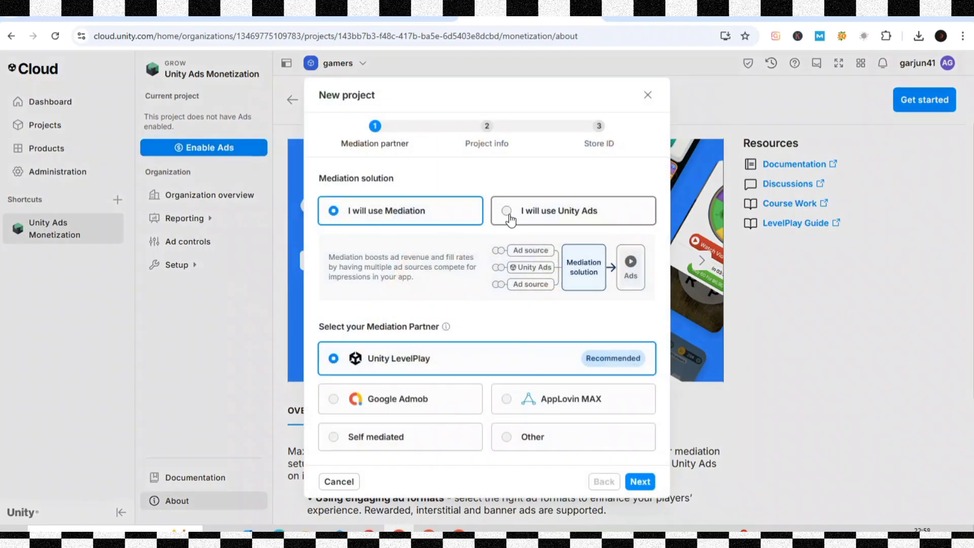
left_click(507, 211)
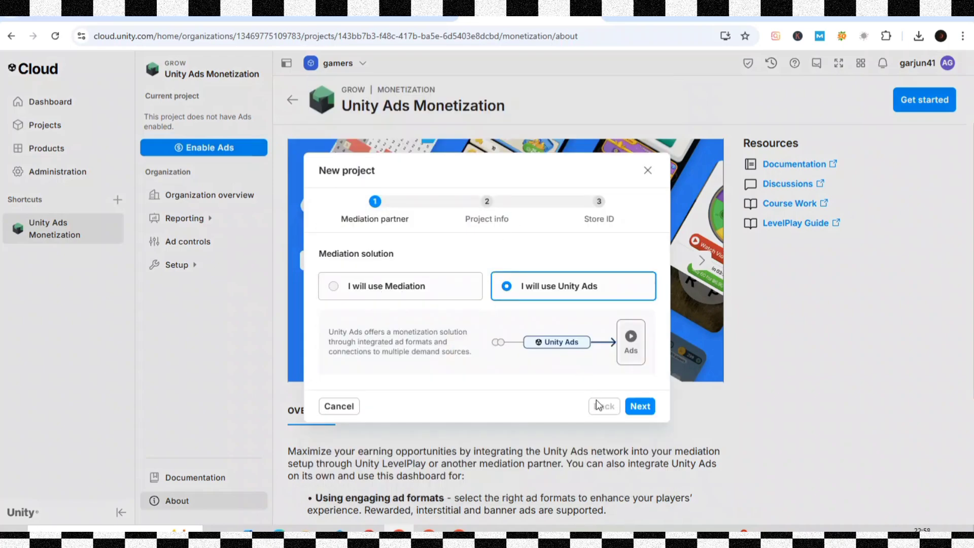
left_click(640, 408)
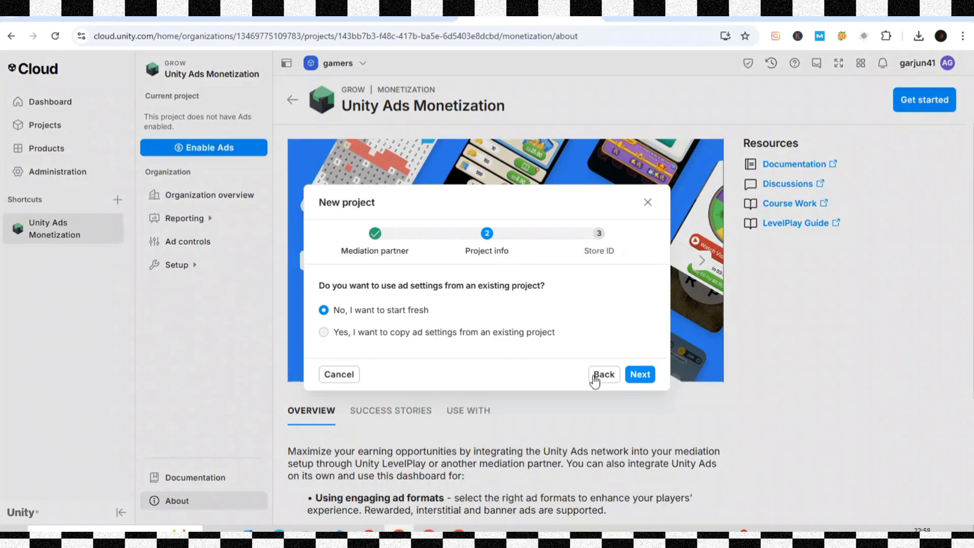
left_click(622, 384)
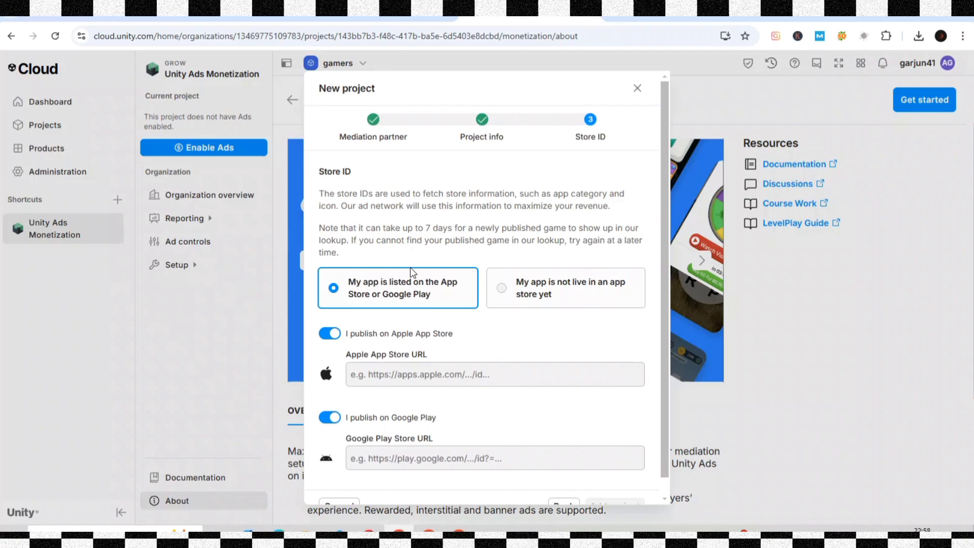
left_click(495, 289)
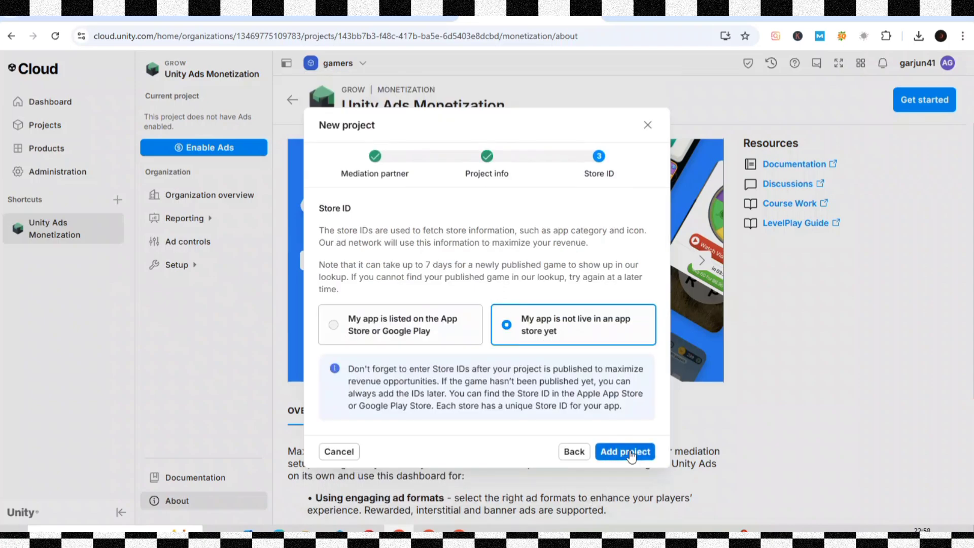
left_click(625, 455)
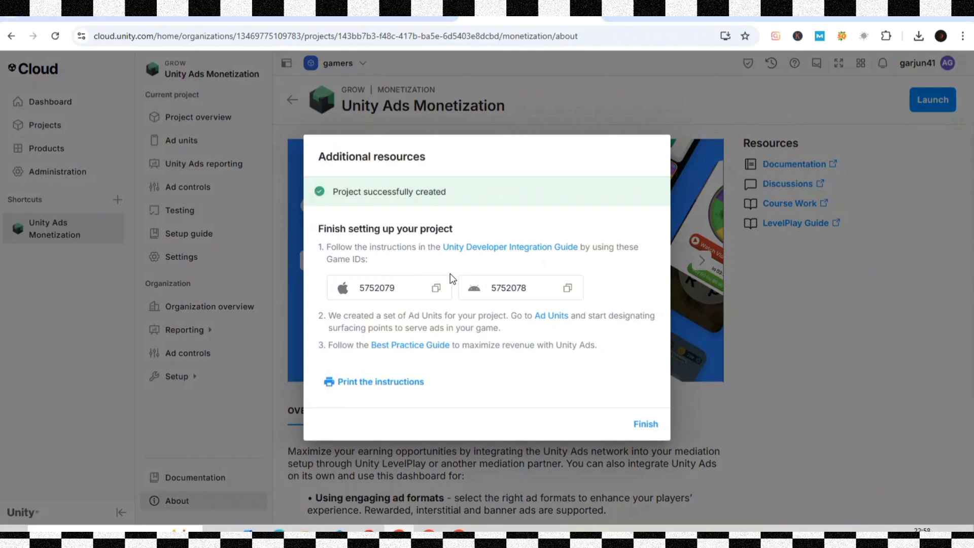
left_click(645, 424)
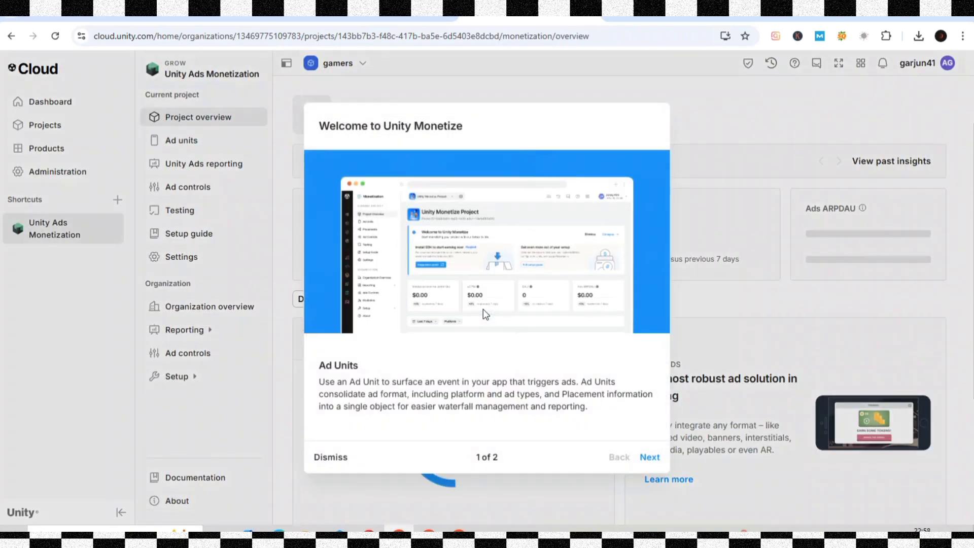
Dismiss the two-page Welcome to Unity Monetize tour and review the gamers overview's $0 revenue insights.
left_click(649, 457)
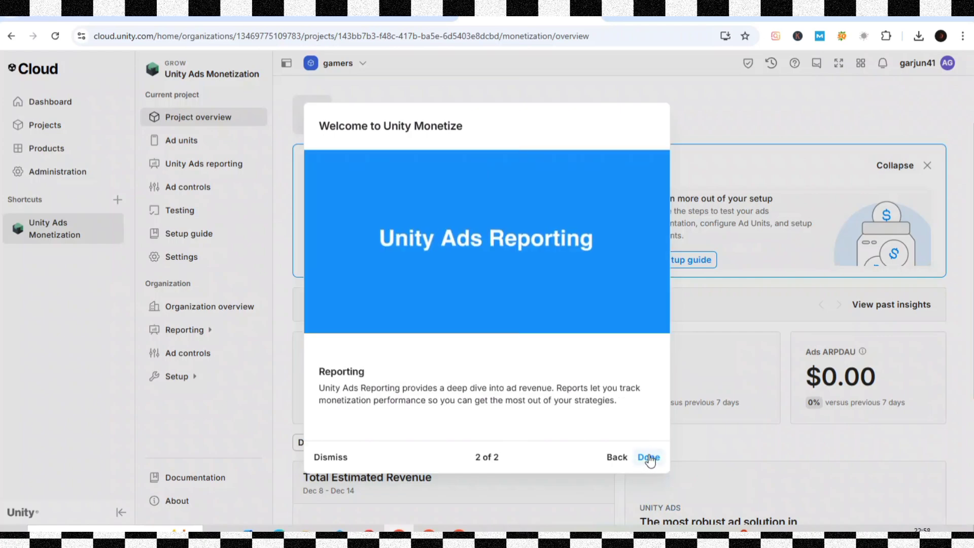
left_click(648, 457)
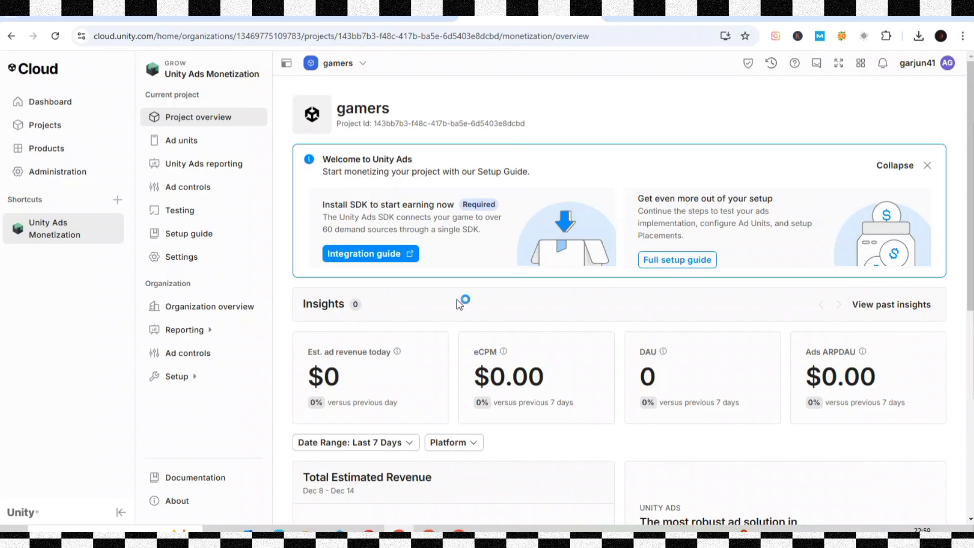
scroll(457, 299, "down", 2)
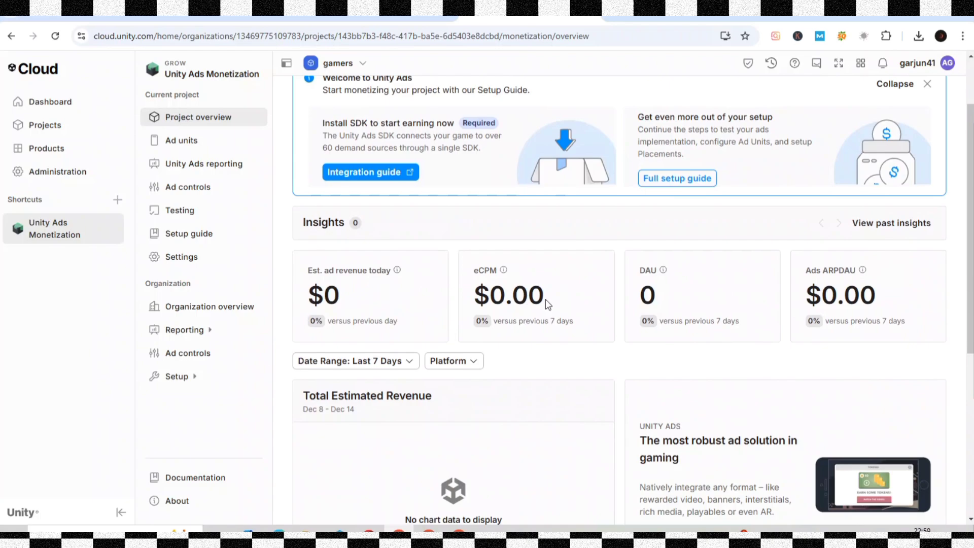
scroll(545, 300, "down", 2)
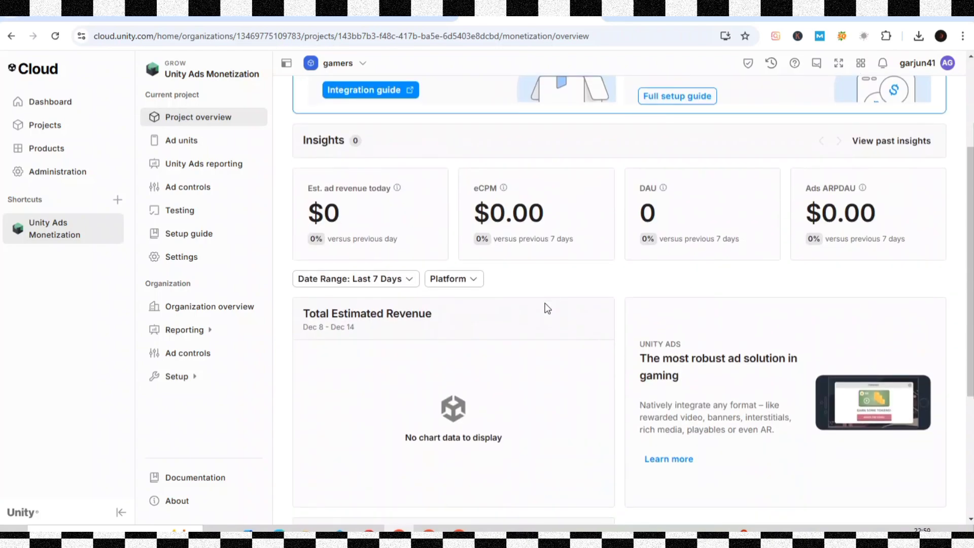
scroll(520, 369, "up", 4)
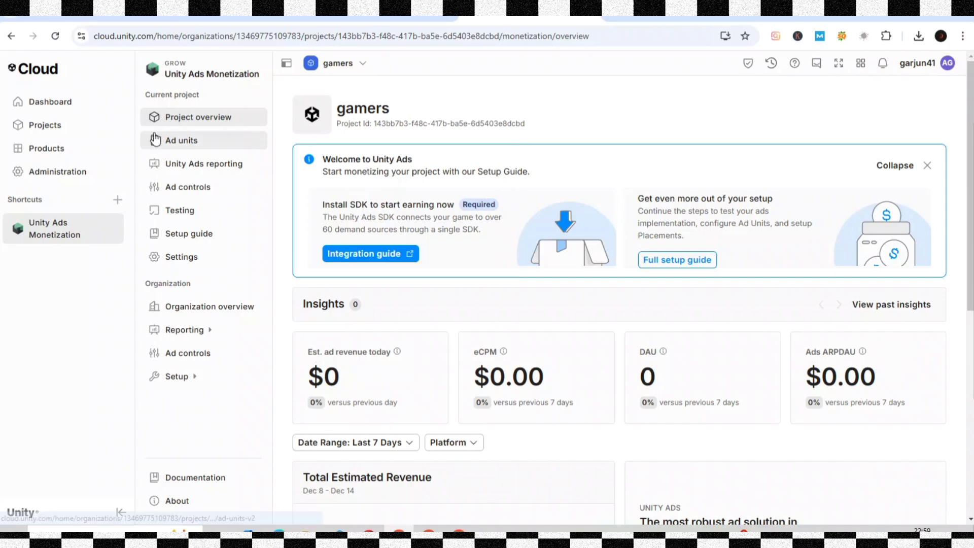
Review the six ad units and Game IDs in Unity Cloud, then return to AppCreator24's Ads page.
left_click(174, 143)
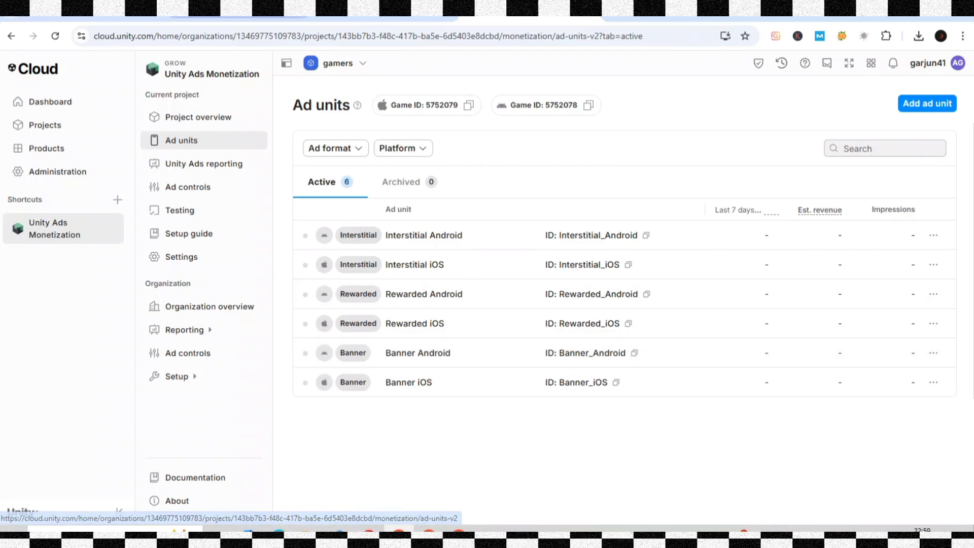
left_click(238, 9)
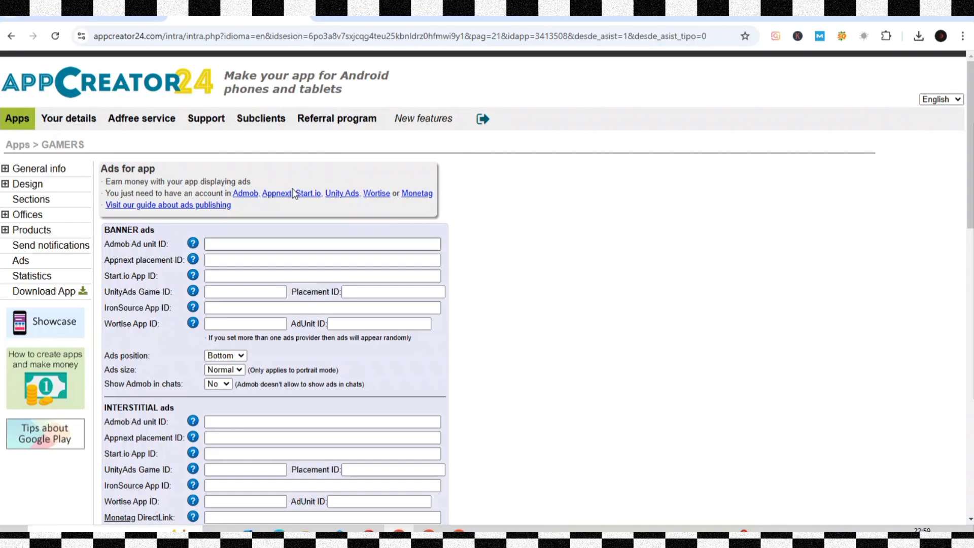
Copy Game ID 5752079 from Unity Cloud into the banner and interstitial UnityAds Game ID fields.
left_click(487, 21)
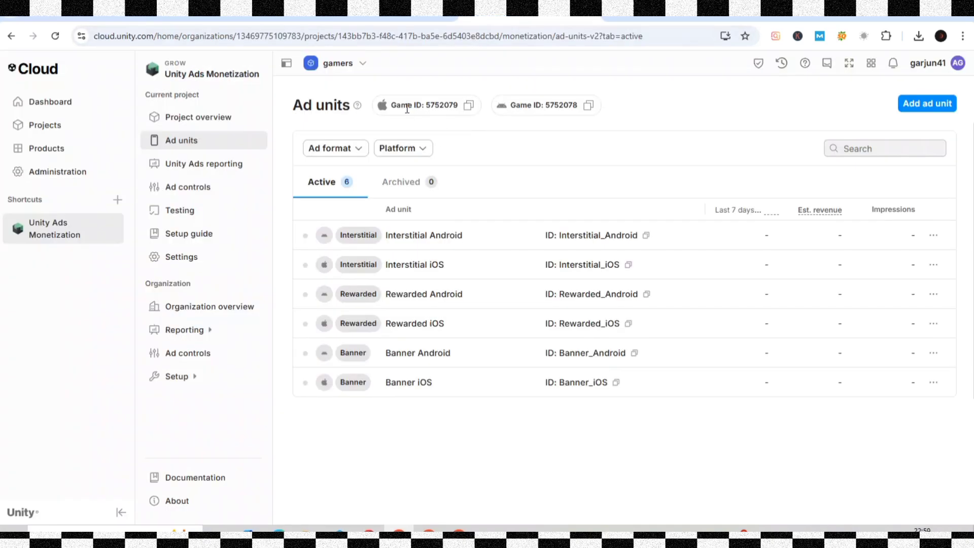
left_click(468, 106)
left_click(238, 17)
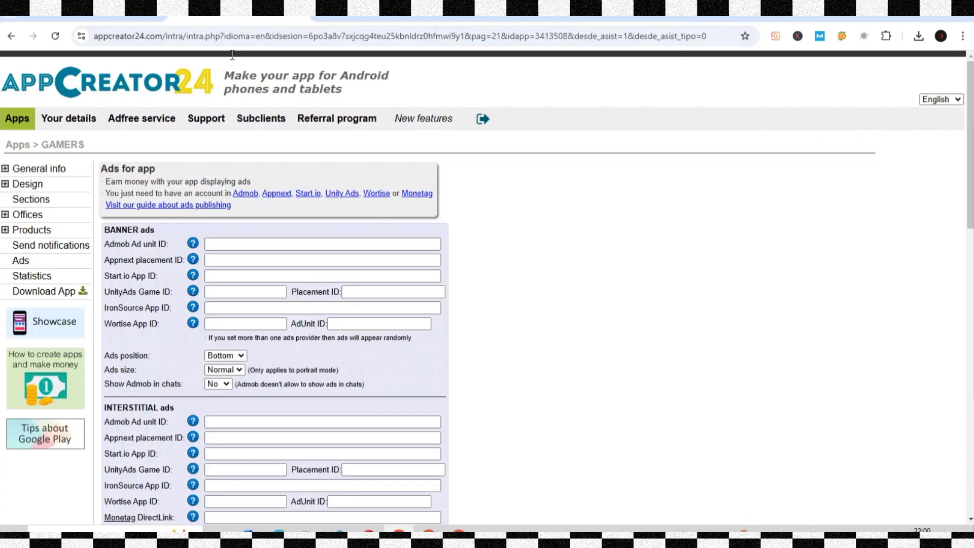
left_click(211, 289)
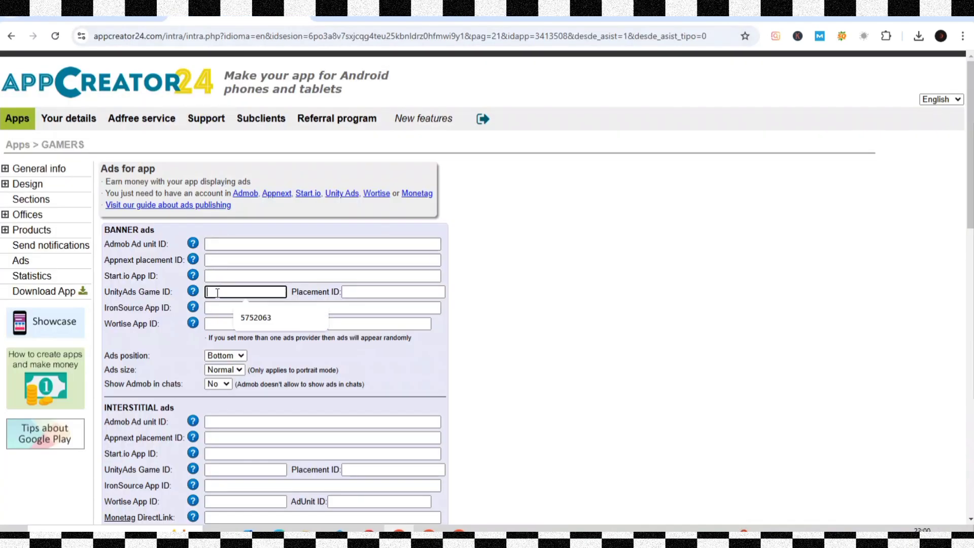
key("ctrl+v")
scroll(217, 293, "down", 3)
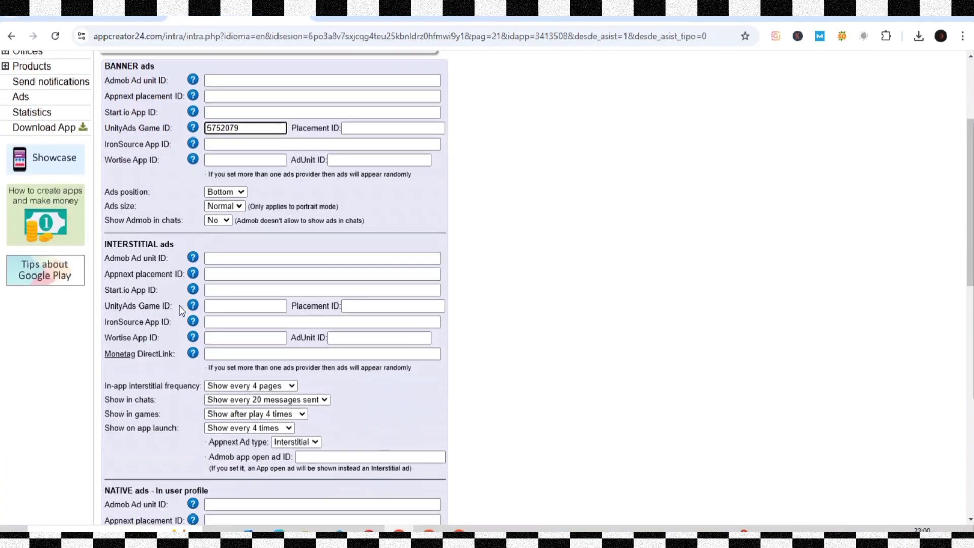
left_click(218, 305)
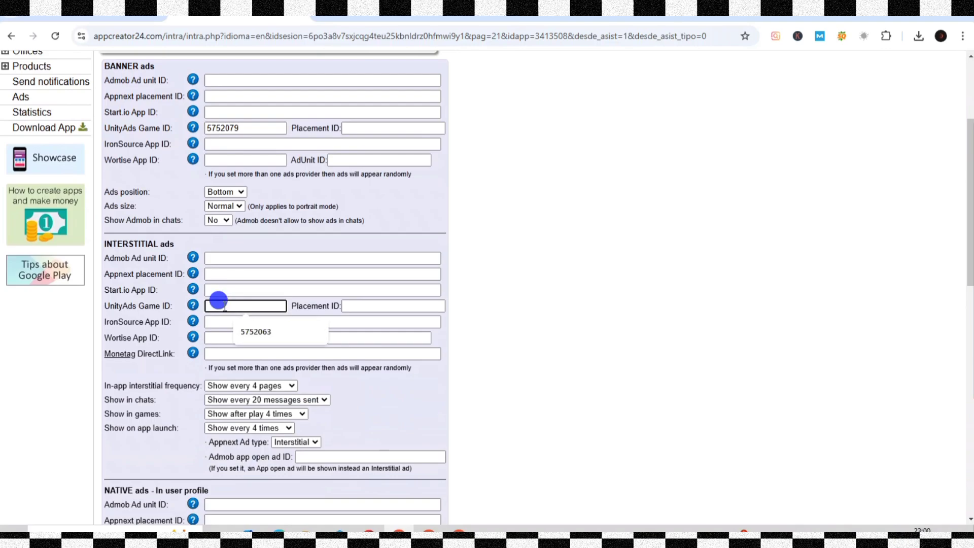
key("ctrl+v")
Paste Game ID 5752079 into the native profile and rewarded video UnityAds Game ID fields.
scroll(224, 307, "down", 3)
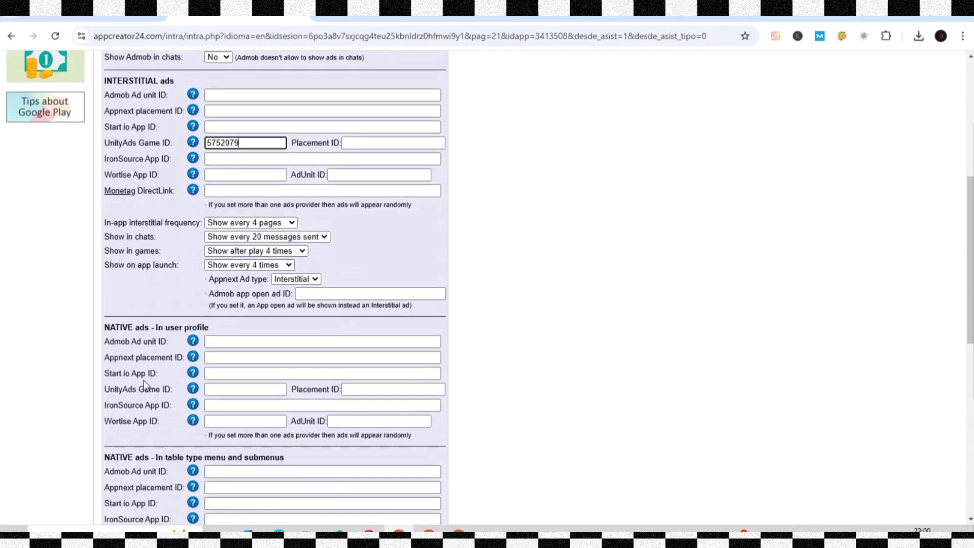
left_click(223, 395)
key("ctrl+v")
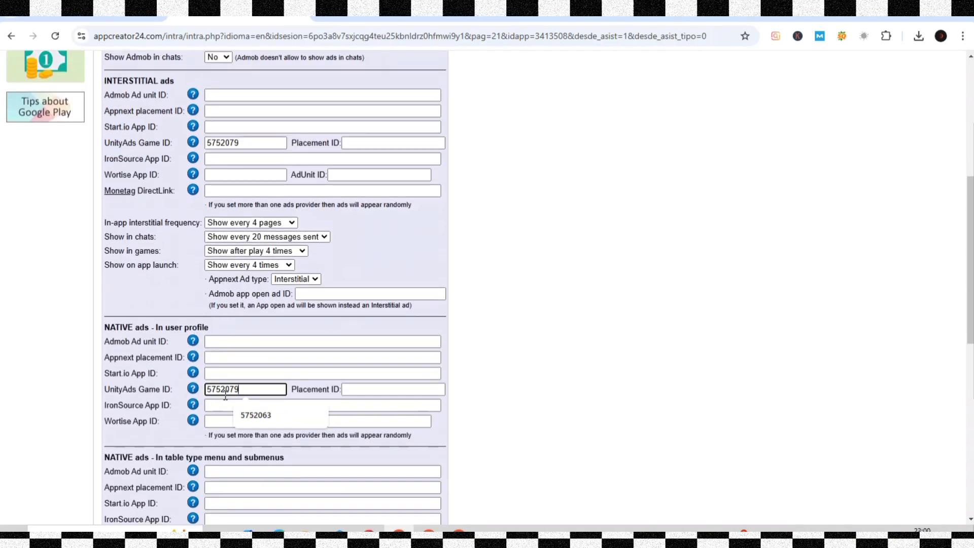
scroll(217, 390, "down", 3)
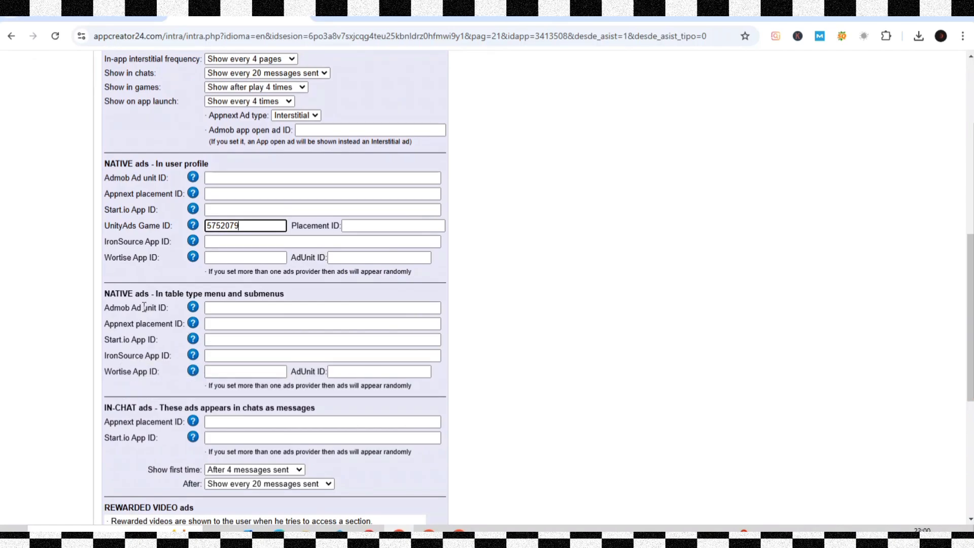
scroll(144, 307, "down", 3)
scroll(146, 312, "down", 2)
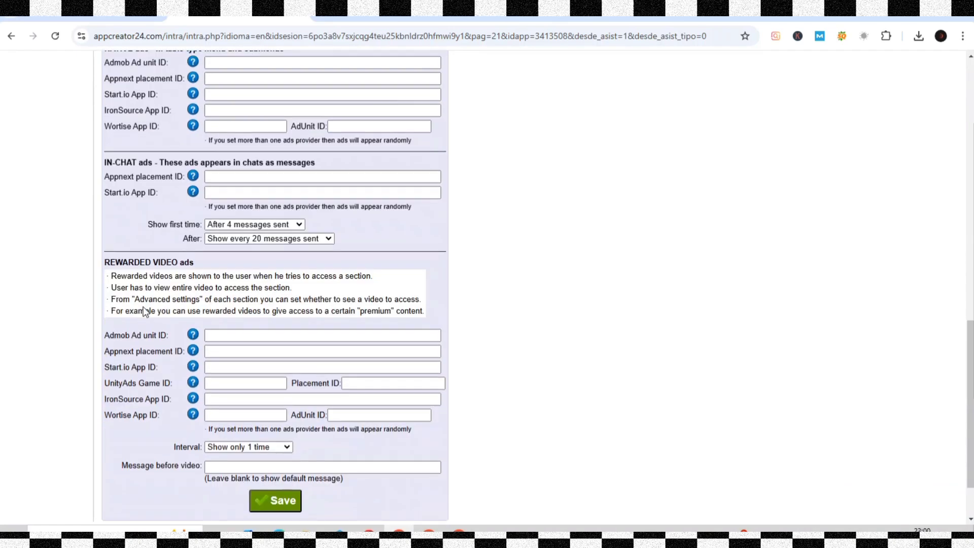
scroll(144, 310, "down", 2)
left_click(217, 309)
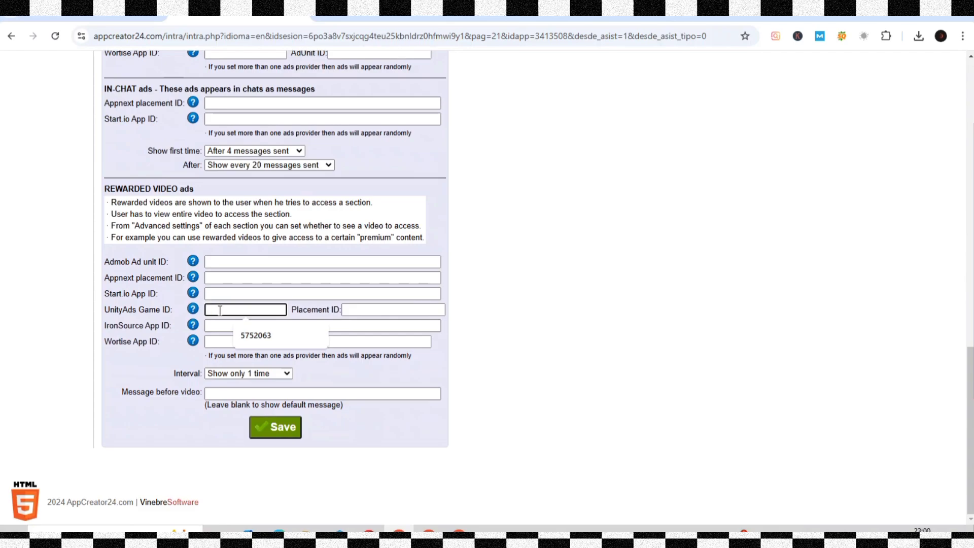
key("ctrl+v")
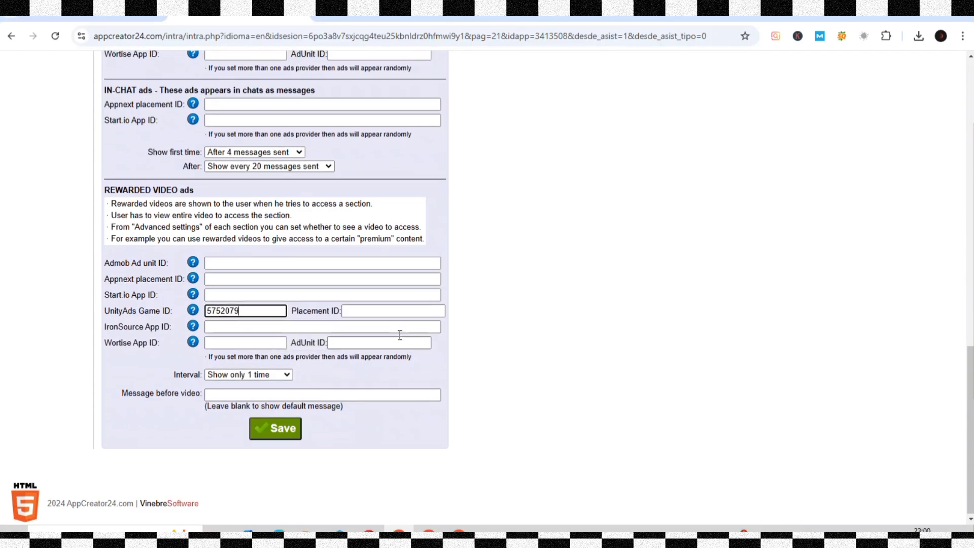
scroll(399, 334, "up", 8)
scroll(399, 336, "up", 5)
scroll(348, 310, "up", 3)
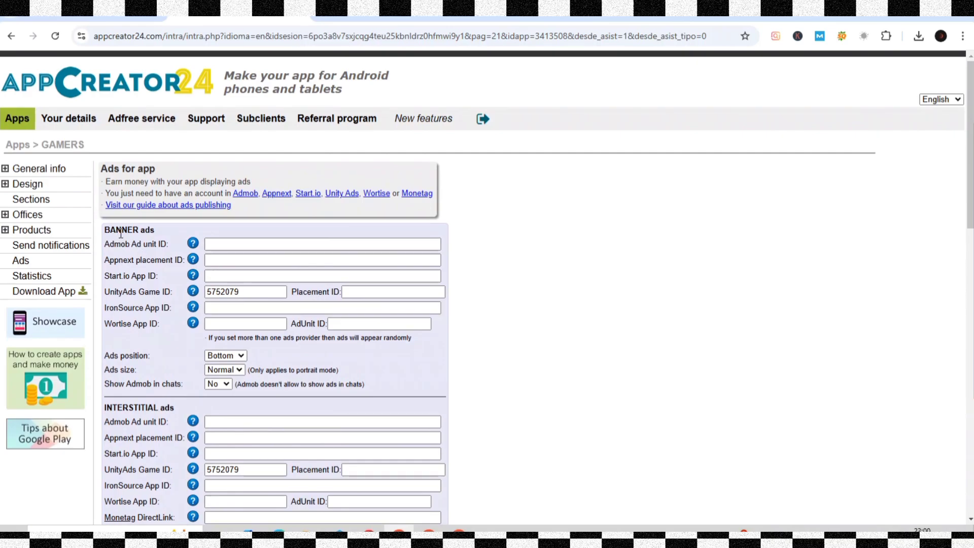
Set the banner ads placement ID to Banner_Android, copied from Unity Cloud's ad units.
left_click(527, 15)
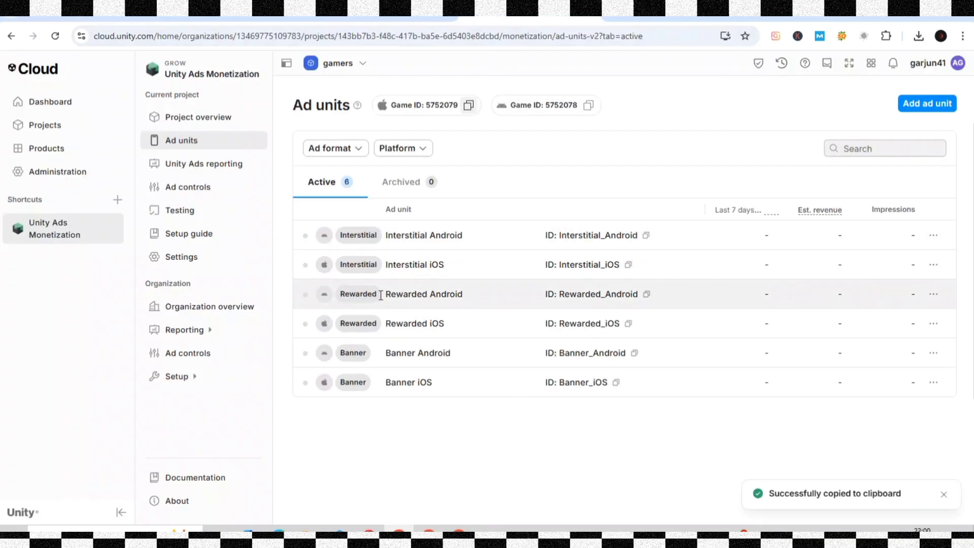
left_click(634, 353)
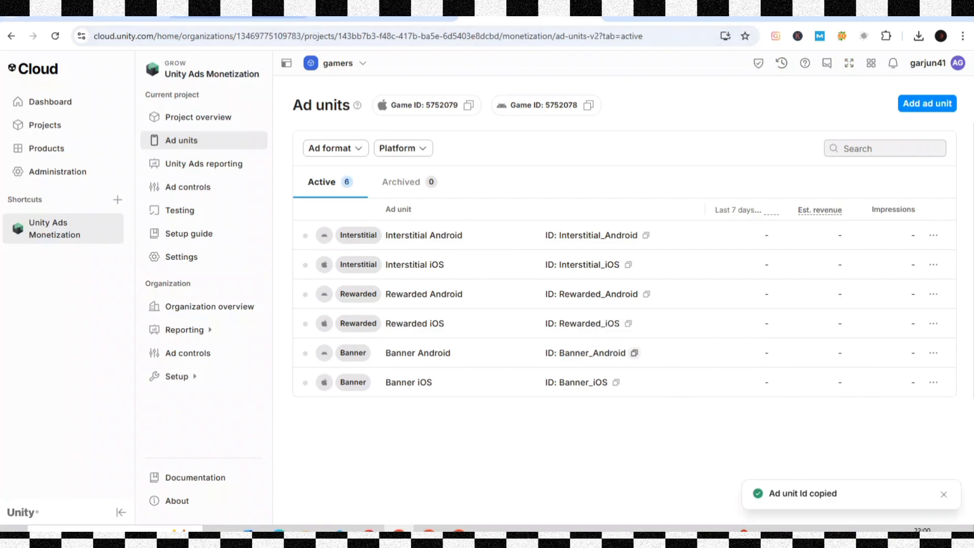
left_click(292, 19)
left_click(365, 291)
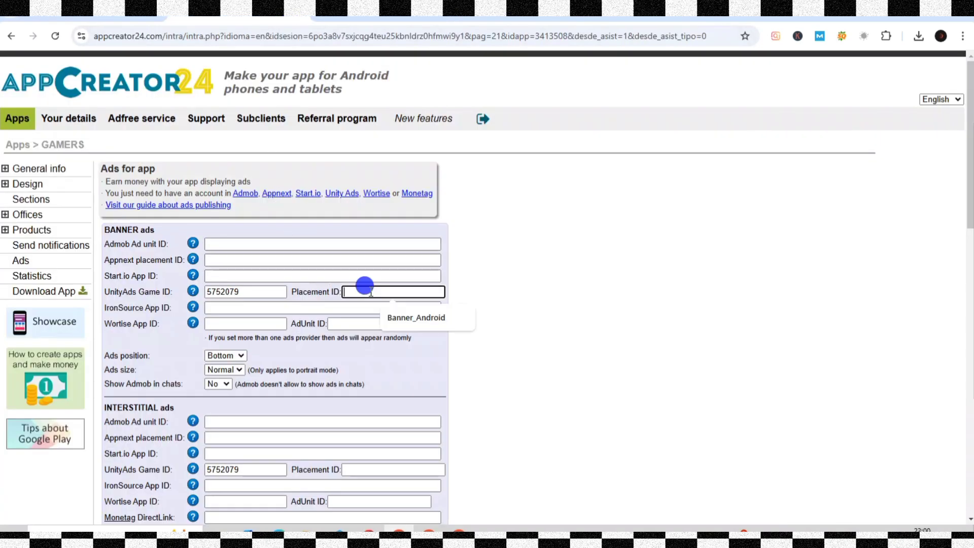
key("ctrl+v")
scroll(369, 291, "down", 2)
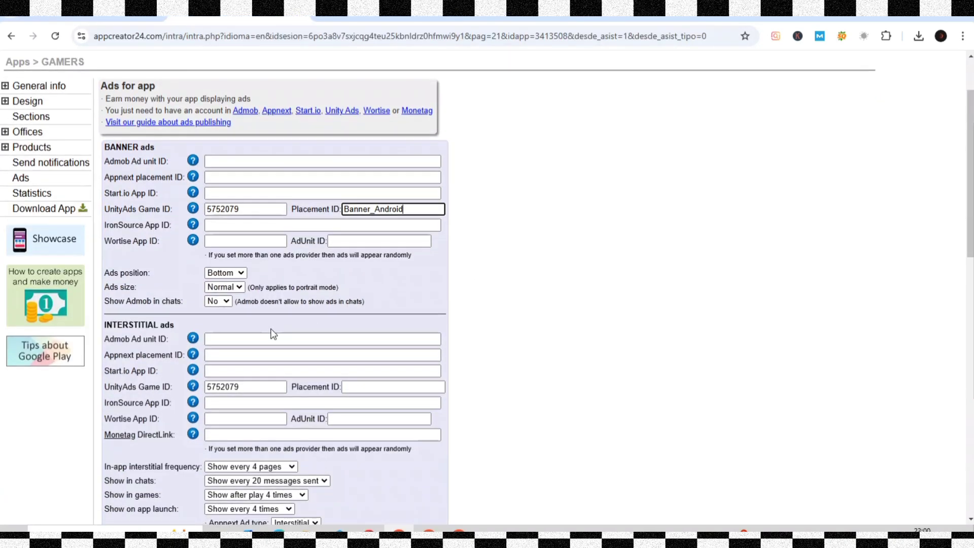
scroll(272, 333, "down", 2)
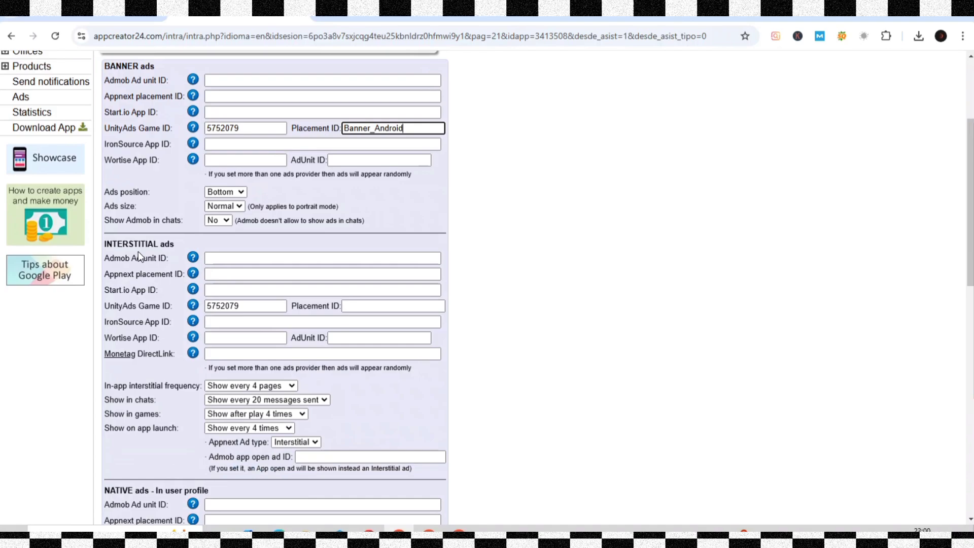
Set the interstitial placement ID to Interstitial_Android.
left_click(530, 18)
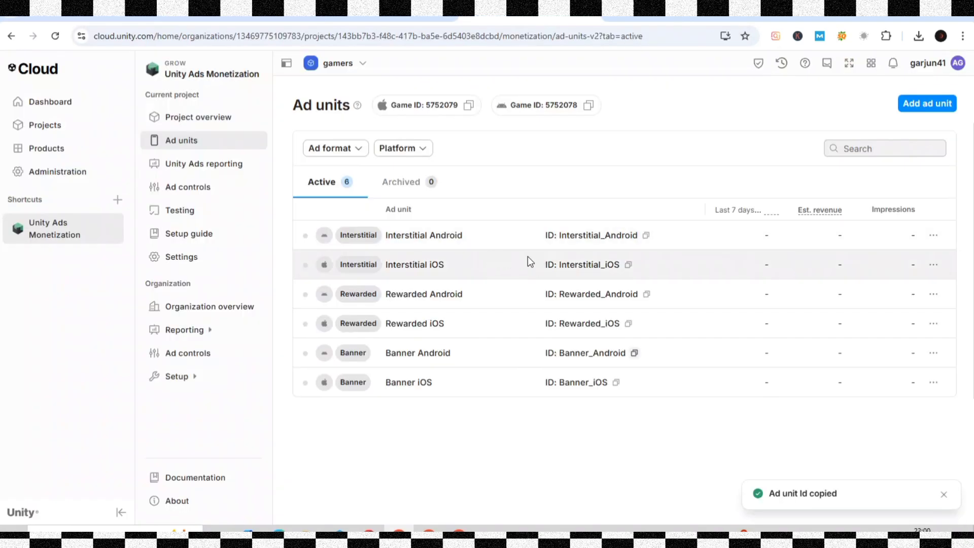
left_click(646, 235)
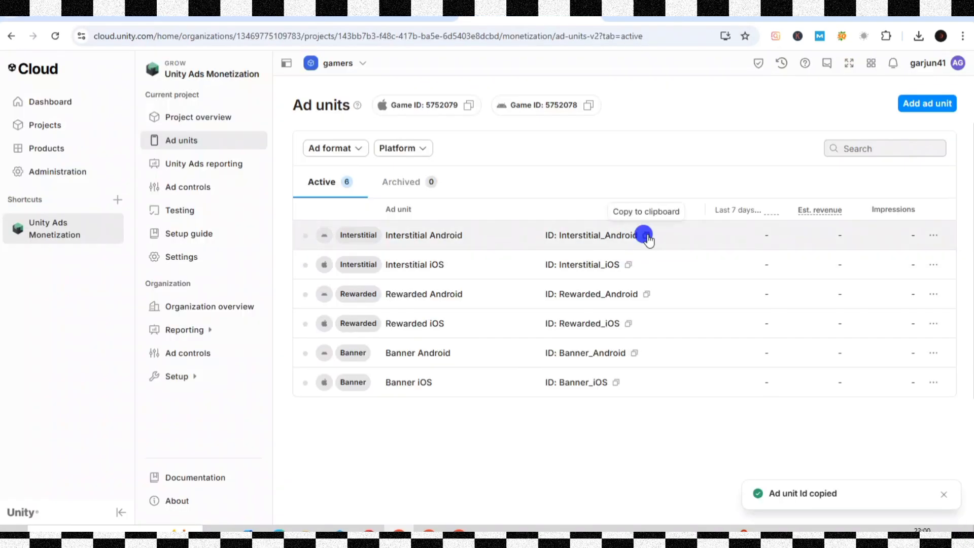
left_click(385, 11)
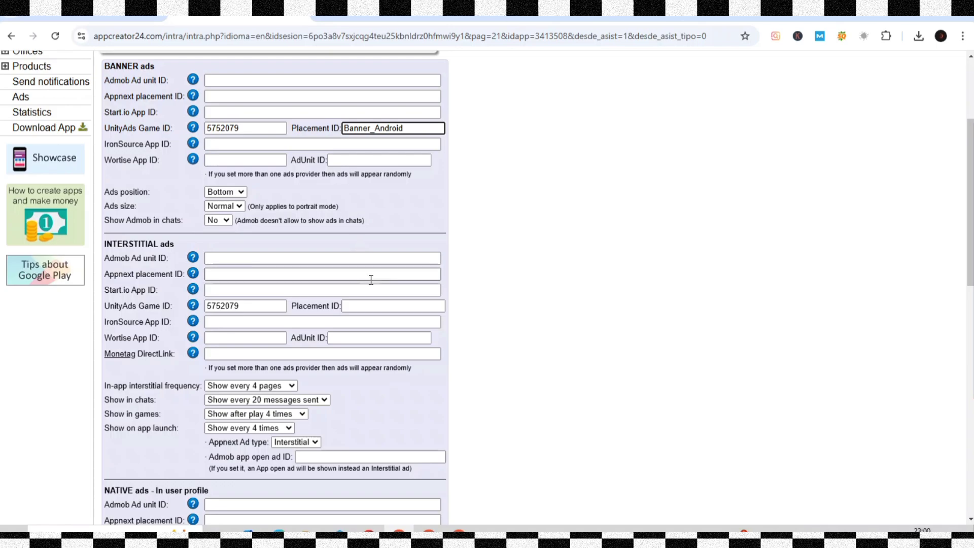
left_click(355, 304)
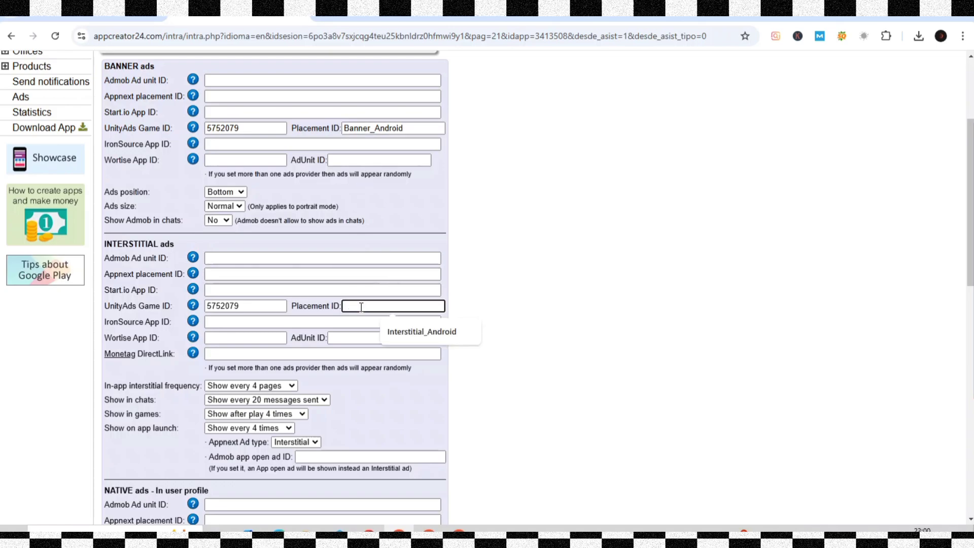
key("ctrl+v")
scroll(361, 307, "down", 3)
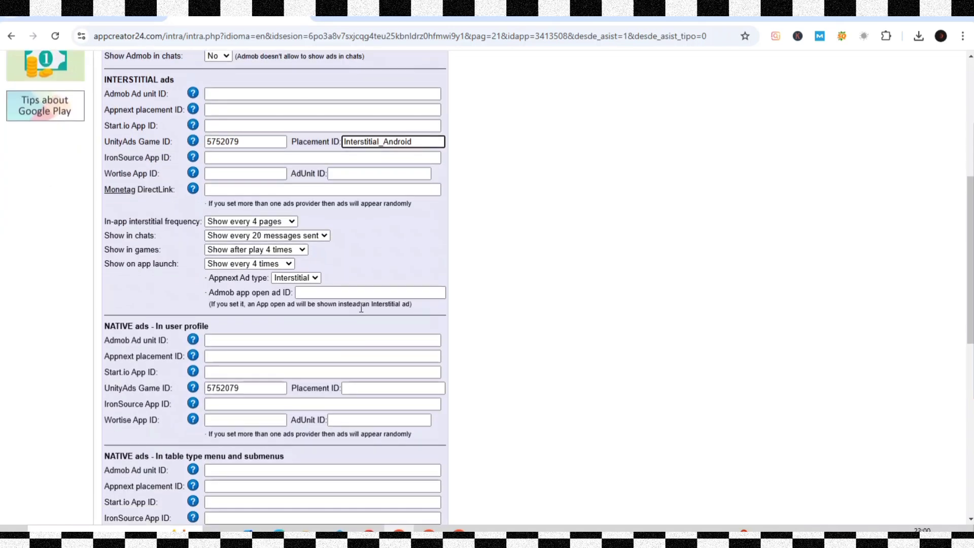
scroll(361, 307, "down", 2)
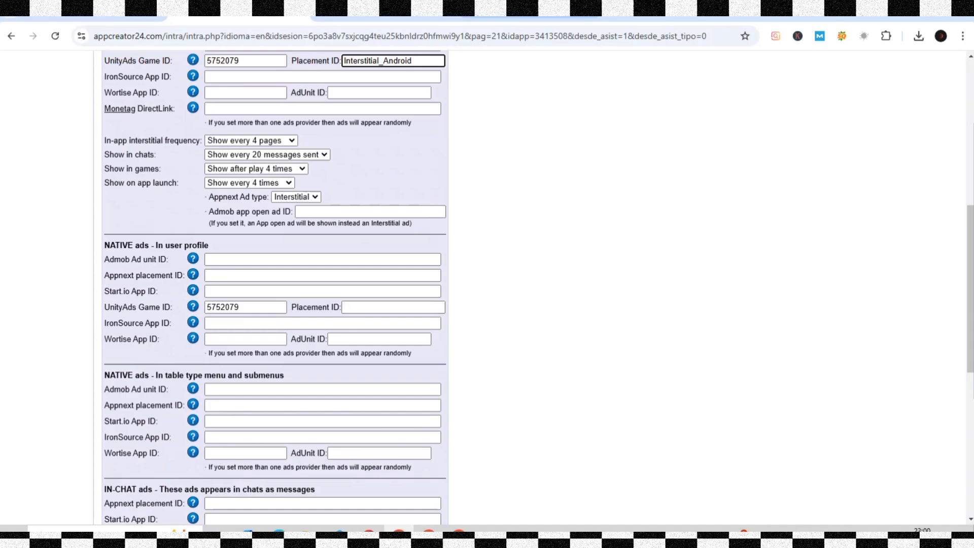
Set the native user-profile placement ID to Banner_Android.
left_click(530, 16)
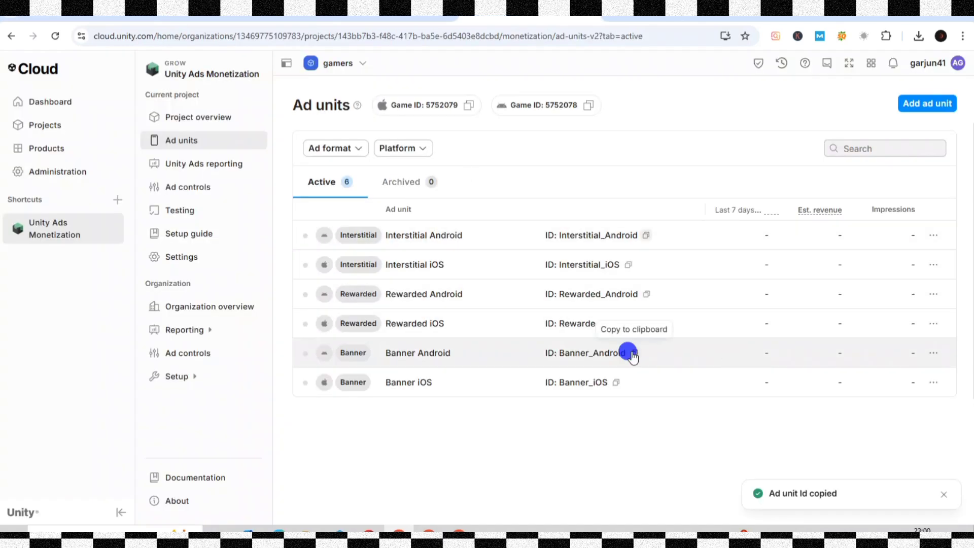
left_click(238, 13)
left_click(390, 306)
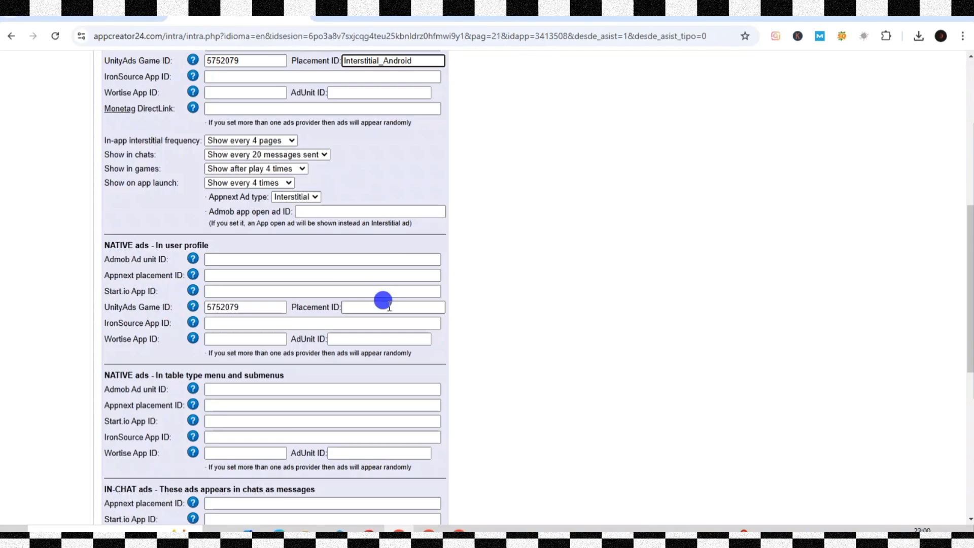
key("Down")
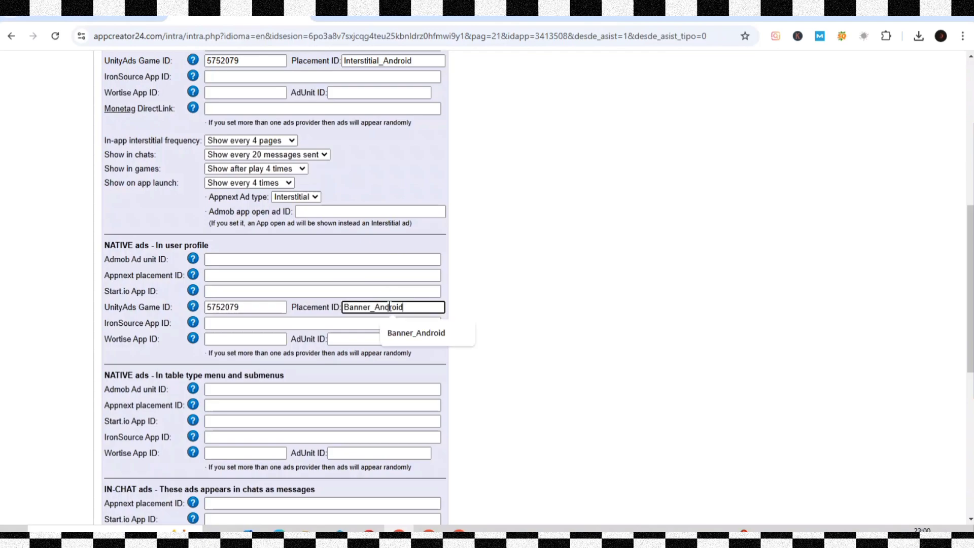
key("Return")
scroll(390, 306, "down", 1)
scroll(389, 305, "down", 3)
scroll(390, 306, "down", 4)
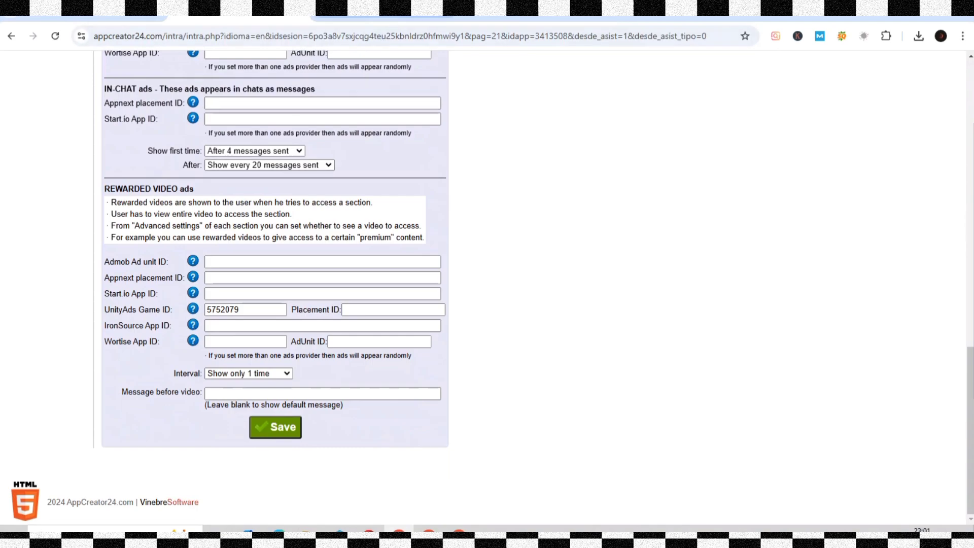
Set the rewarded video placement ID to Rewarded_Android.
left_click(548, 10)
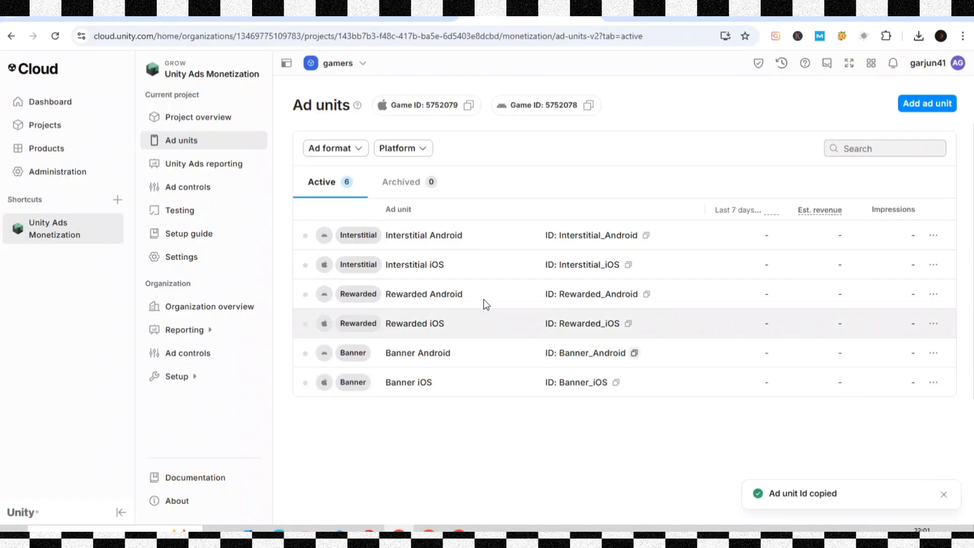
left_click(646, 294)
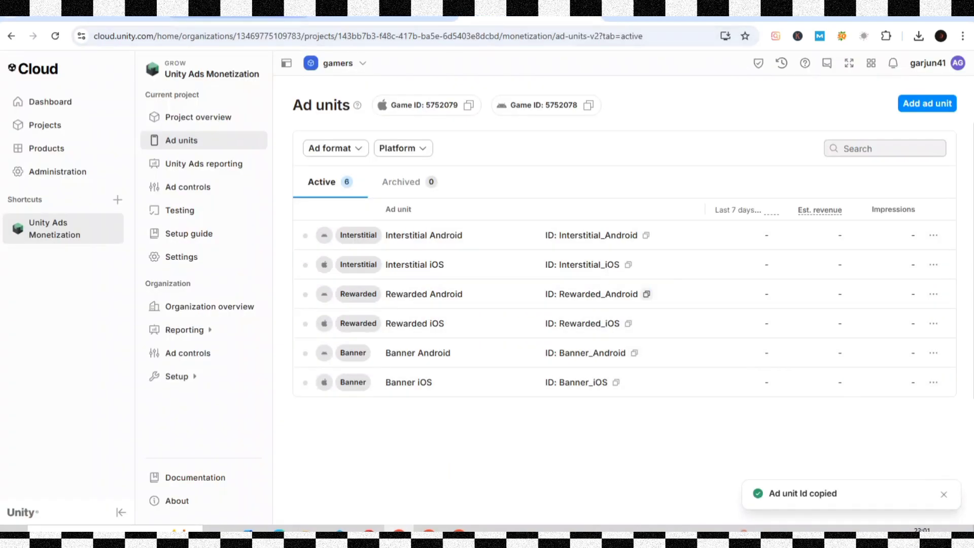
left_click(238, 10)
left_click(375, 307)
key("ctrl+v")
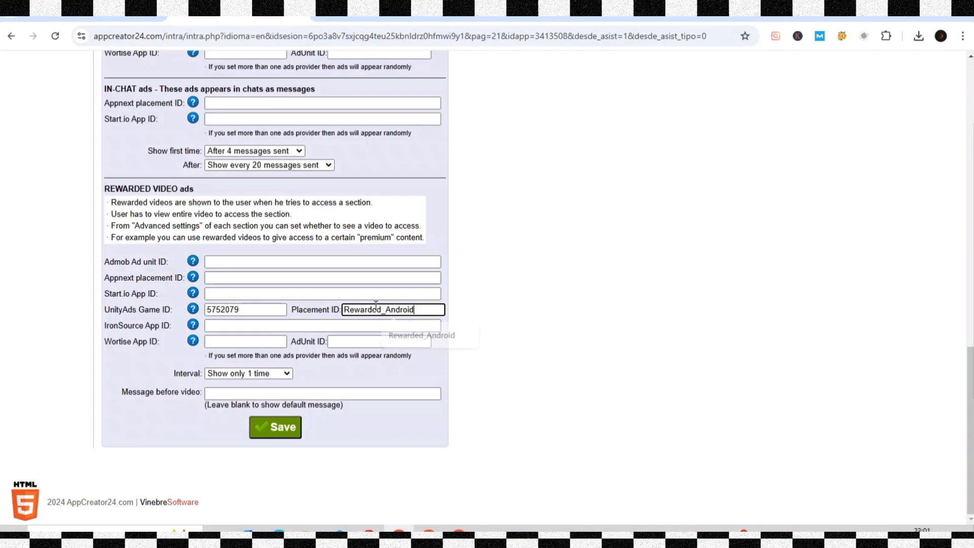
Save the GAMERS Ads form and reopen it to confirm Game ID 5752079 and placements are kept.
left_click(278, 427)
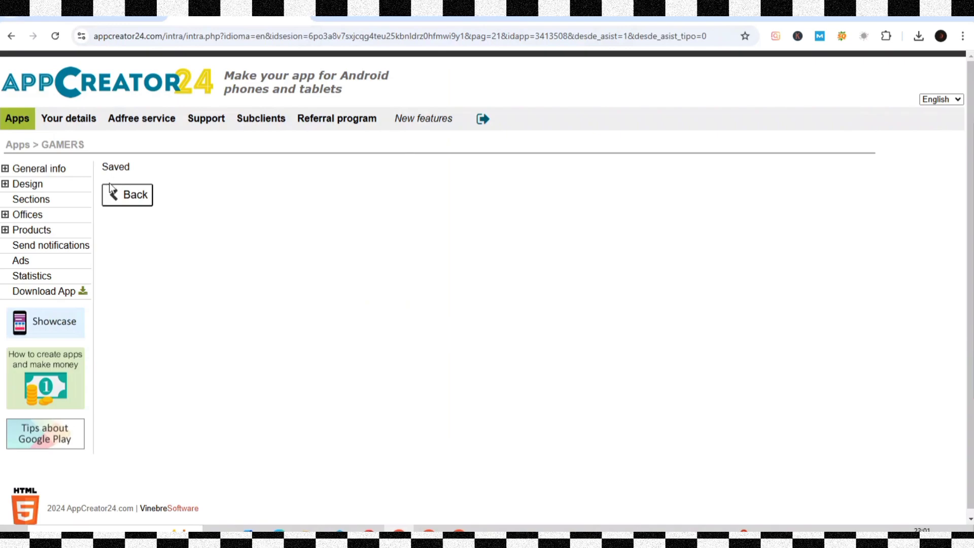
left_click(109, 201)
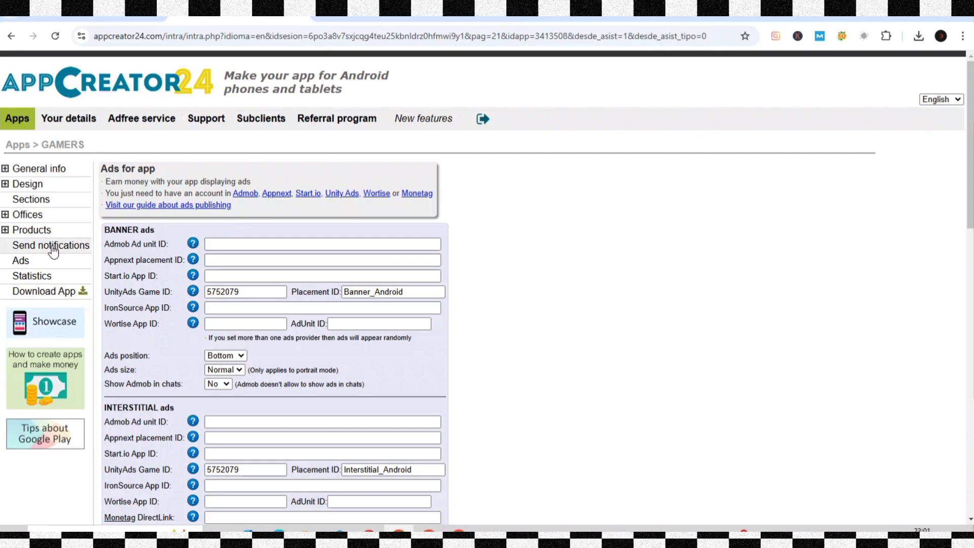
left_click(37, 292)
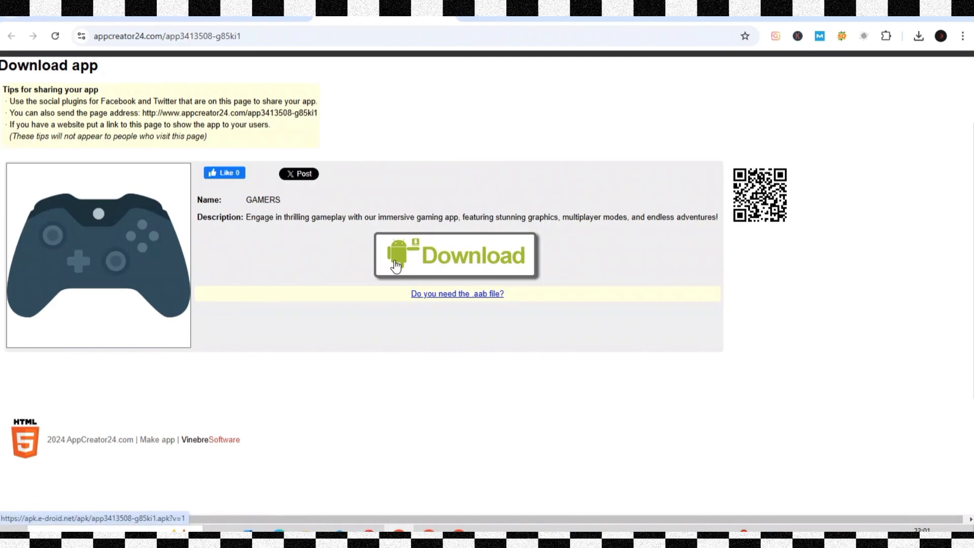
left_click(912, 38)
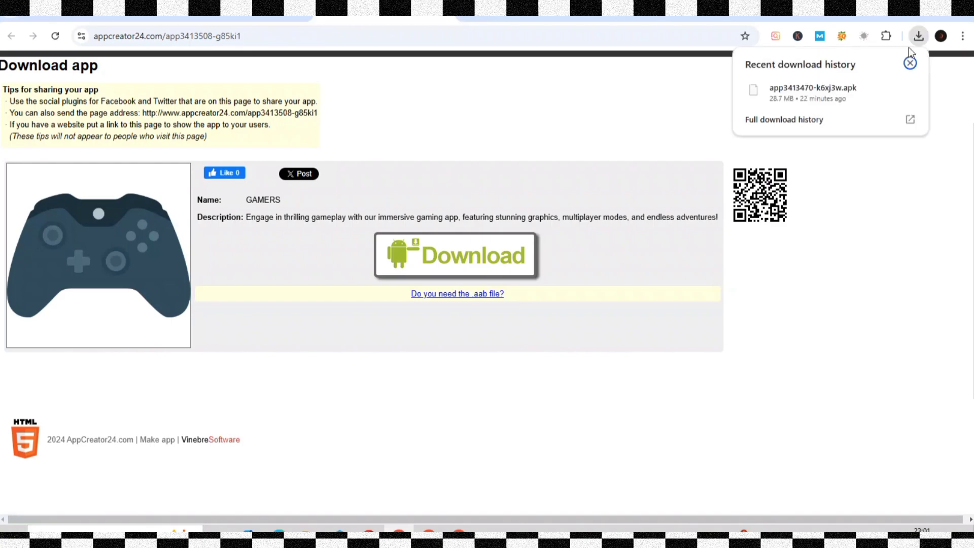
left_click(847, 190)
key("alt+Left")
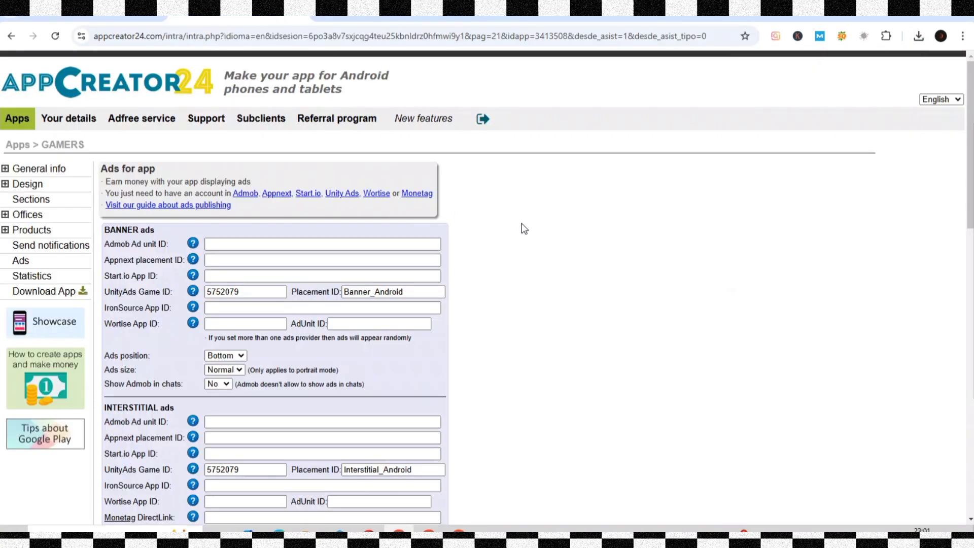